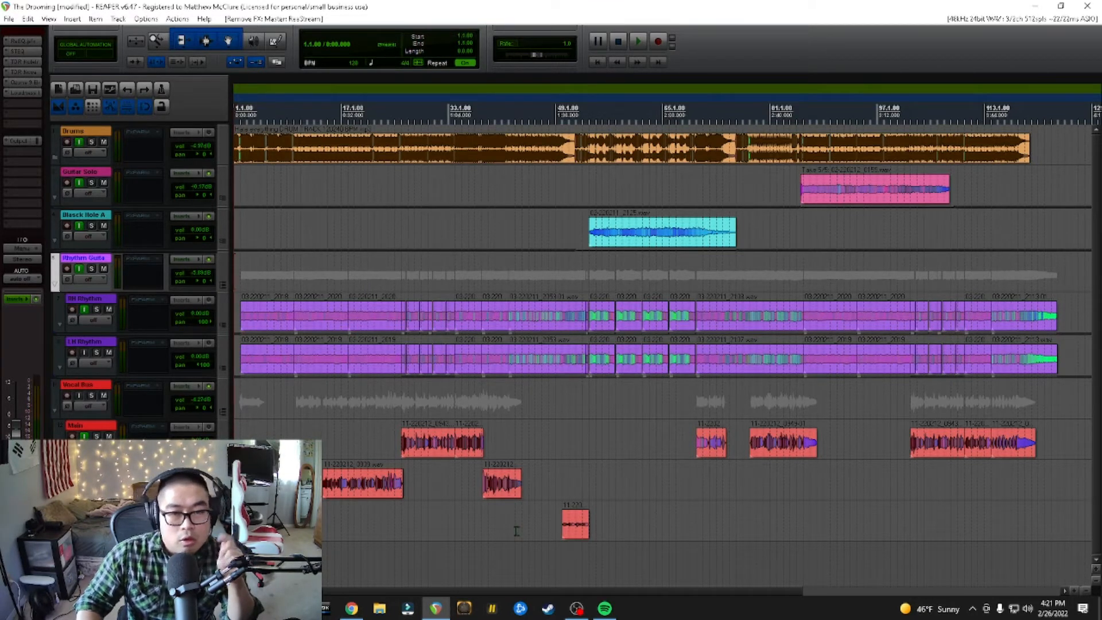
Switch to Chrome and open the ReaPlugs page on the REAPER website from the reaper search results
{"action": "left_click", "coordinate": [363, 613]}
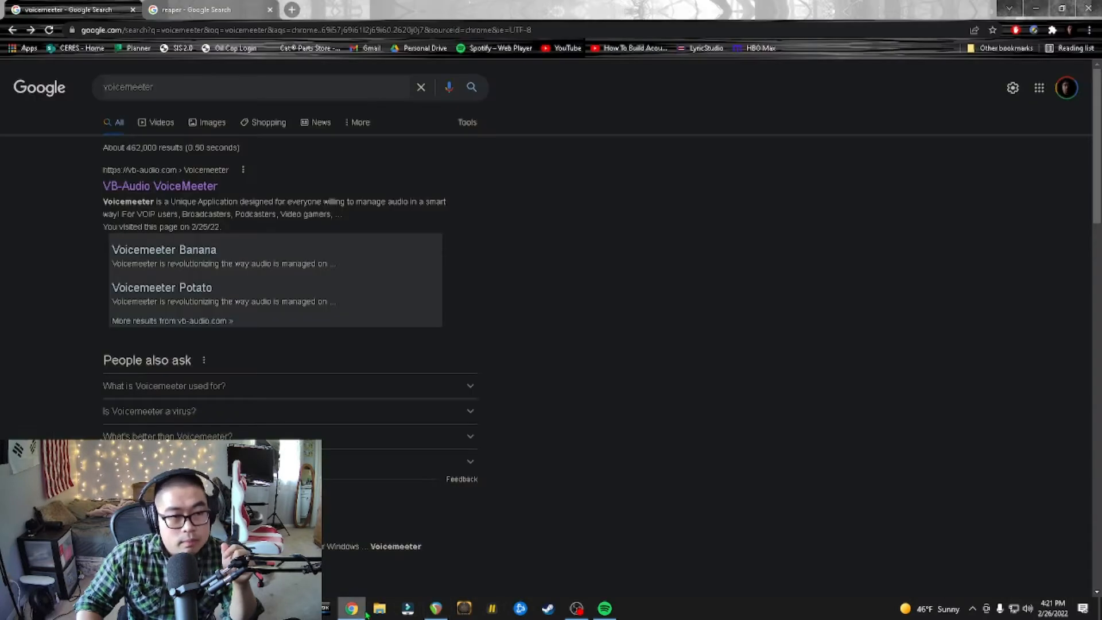
{"action": "left_click", "coordinate": [182, 15]}
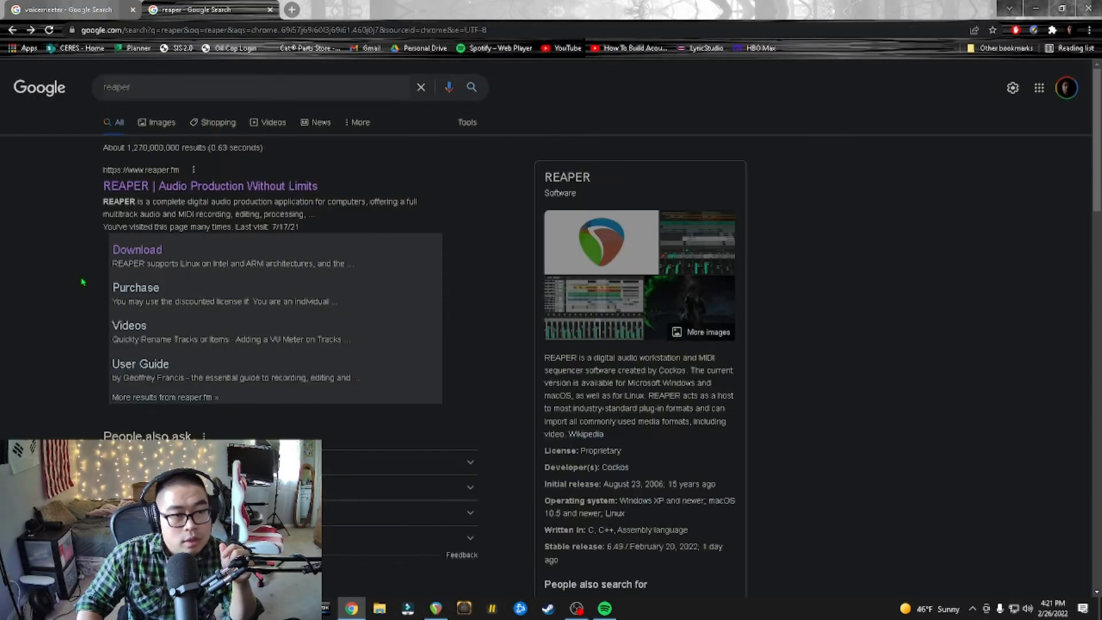
{"action": "left_click", "coordinate": [170, 188]}
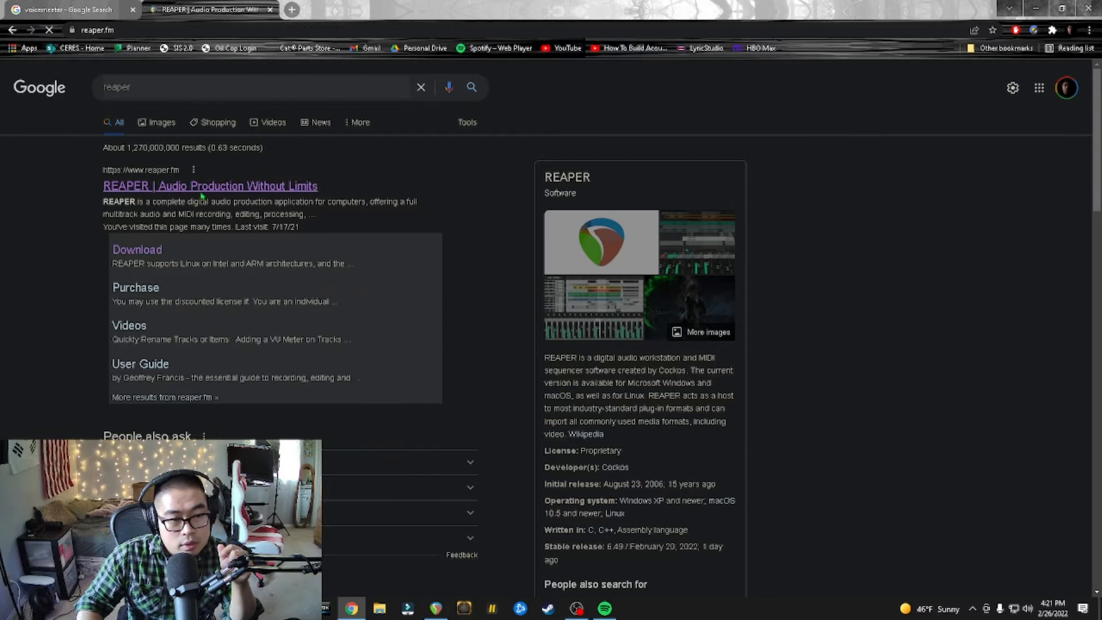
{"action": "scroll", "coordinate": [152, 394], "scroll_direction": "down", "scroll_amount": 15}
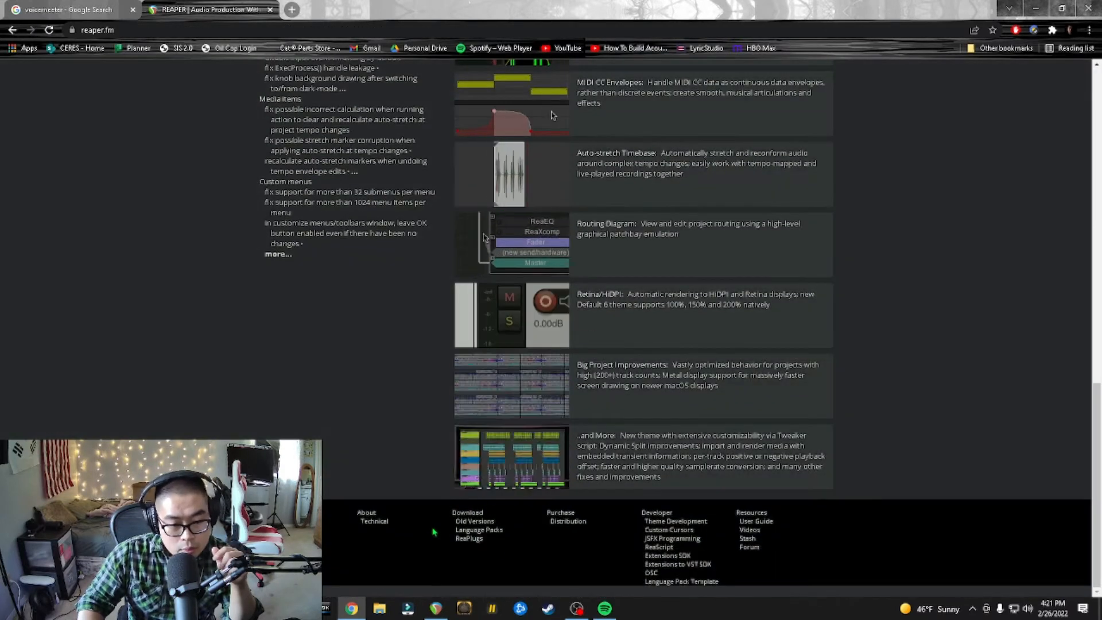
{"action": "left_click", "coordinate": [470, 544]}
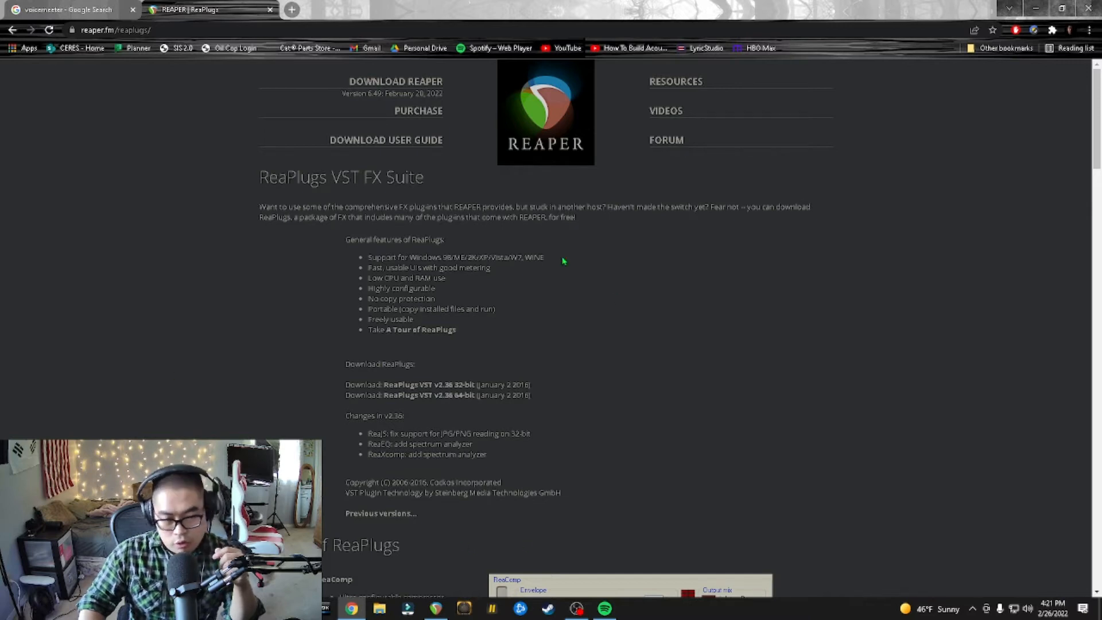
Look through the ReaPlugs plugin overview down to the ReaStream description and return to the start of the page
{"action": "scroll", "coordinate": [546, 327], "scroll_direction": "down", "scroll_amount": 10}
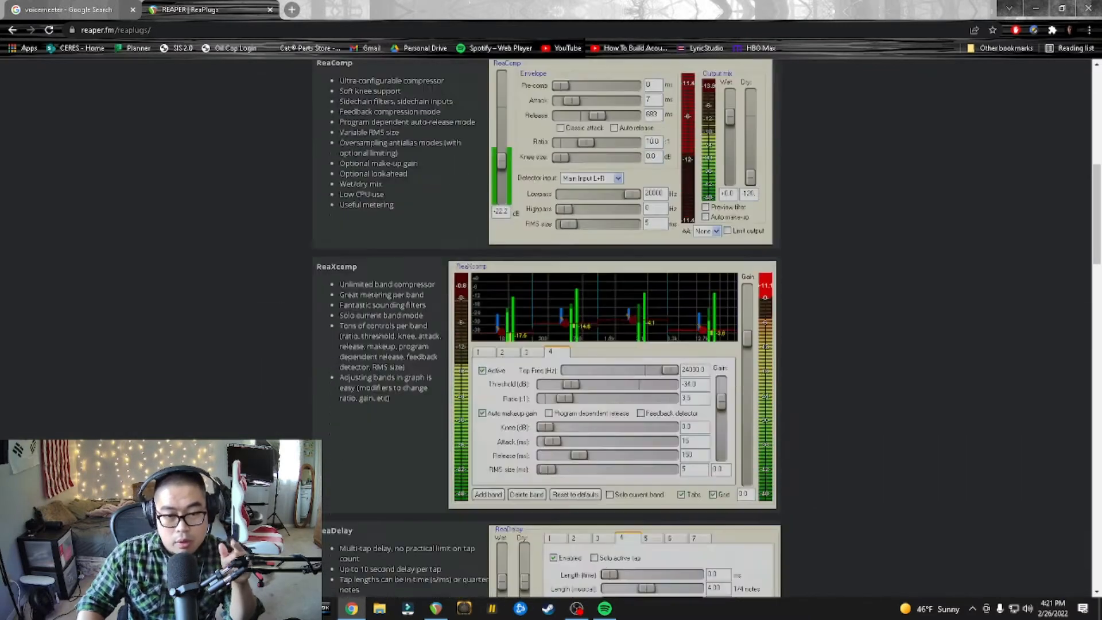
{"action": "scroll", "coordinate": [545, 327], "scroll_direction": "down", "scroll_amount": 3}
{"action": "scroll", "coordinate": [545, 327], "scroll_direction": "down", "scroll_amount": 3}
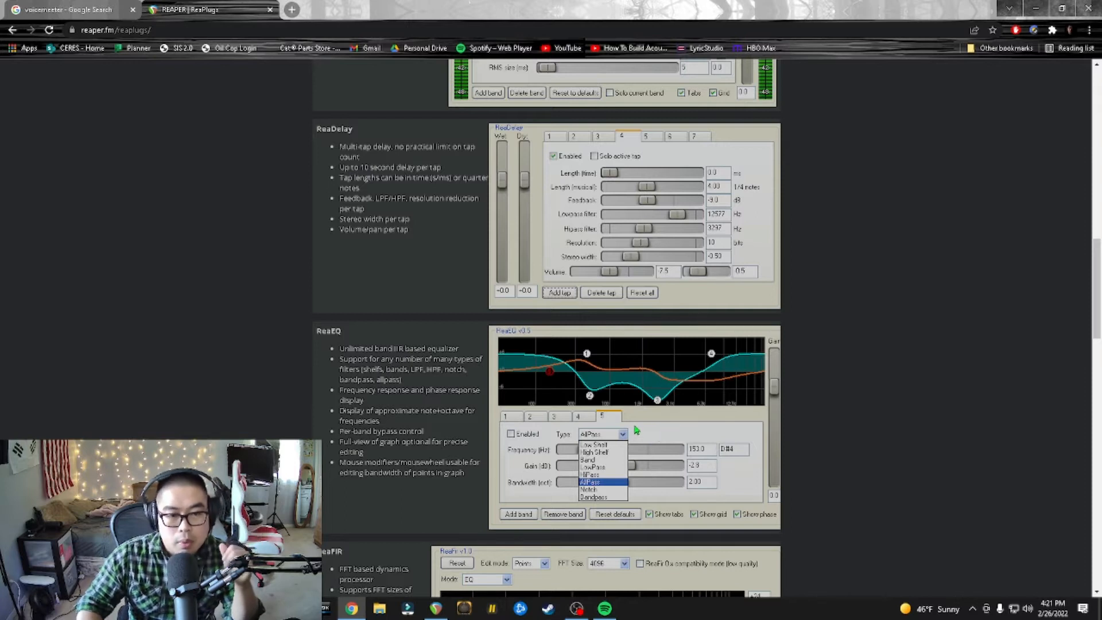
{"action": "scroll", "coordinate": [660, 431], "scroll_direction": "down", "scroll_amount": 10}
{"action": "scroll", "coordinate": [632, 428], "scroll_direction": "down", "scroll_amount": 4}
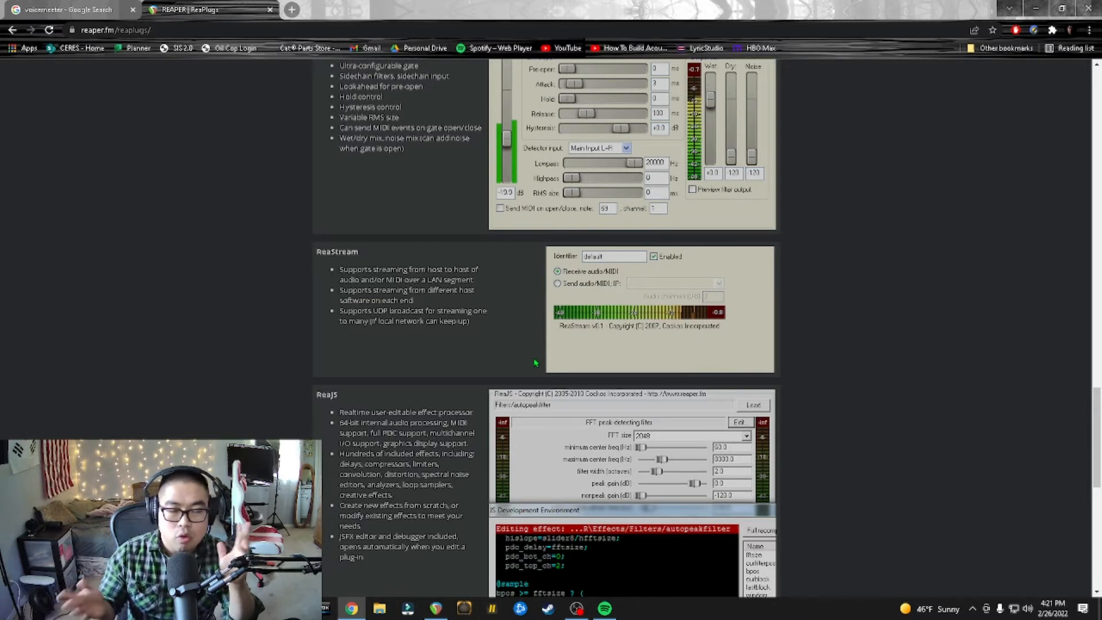
{"action": "scroll", "coordinate": [535, 363], "scroll_direction": "up", "scroll_amount": 20}
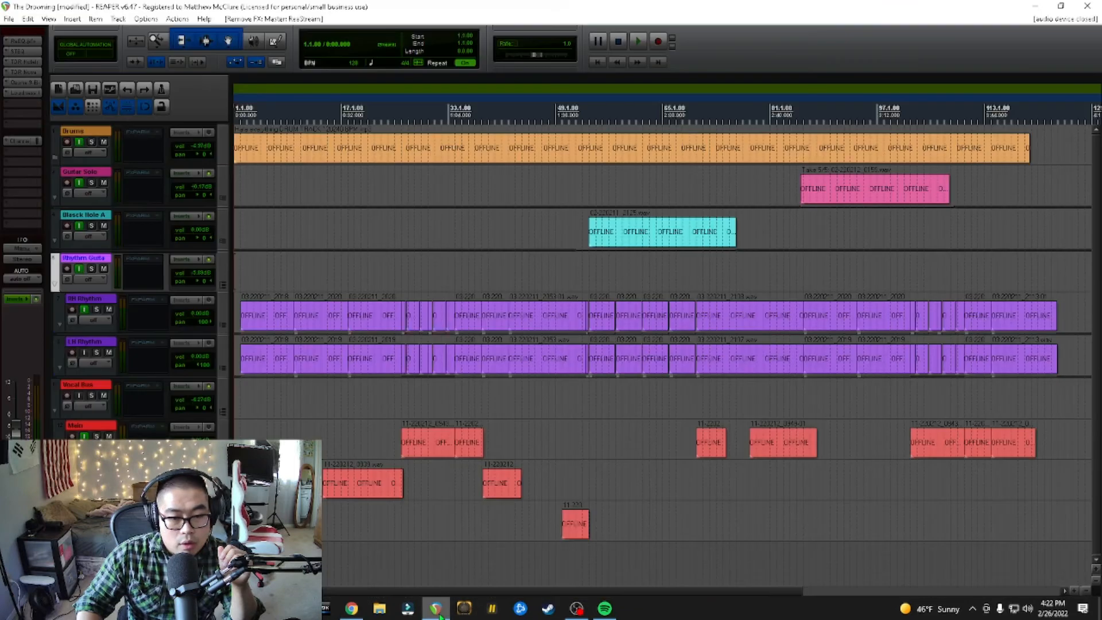
Switch to REAPER and add the VST ReaStream (Cockos) (8ch) to the master track, moving its window into the clear
{"action": "left_click", "coordinate": [436, 609]}
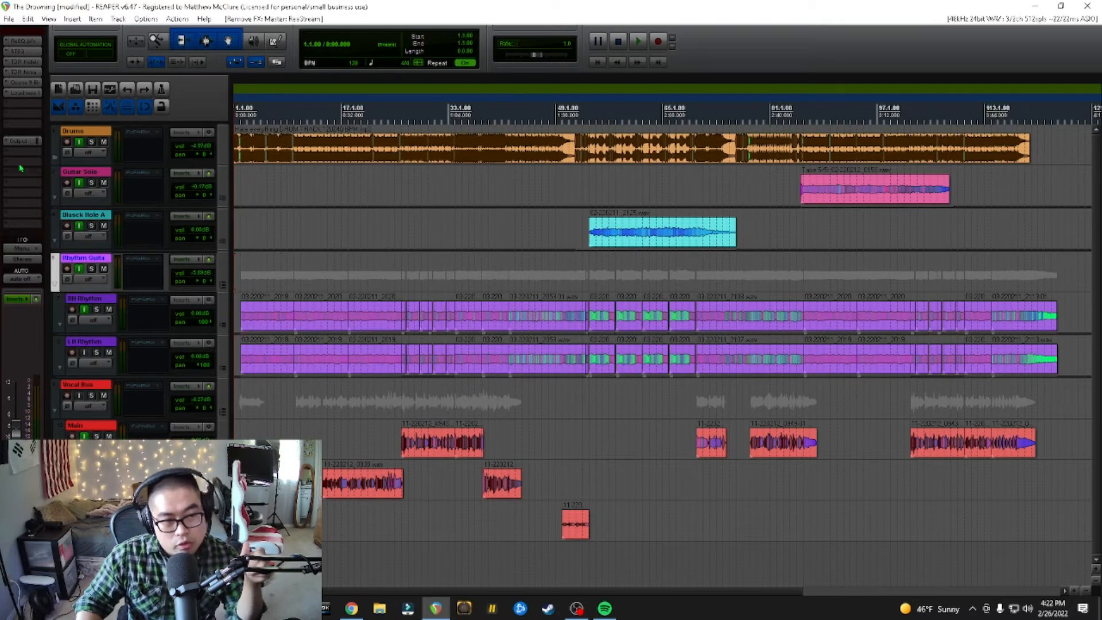
{"action": "left_click", "coordinate": [20, 108]}
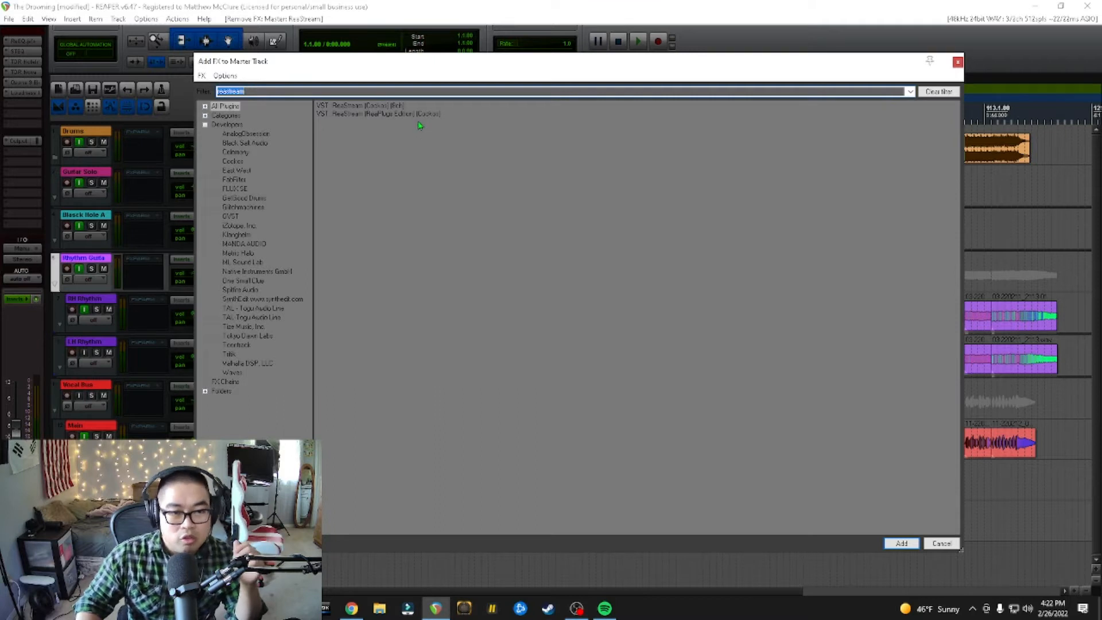
{"action": "left_click", "coordinate": [392, 114]}
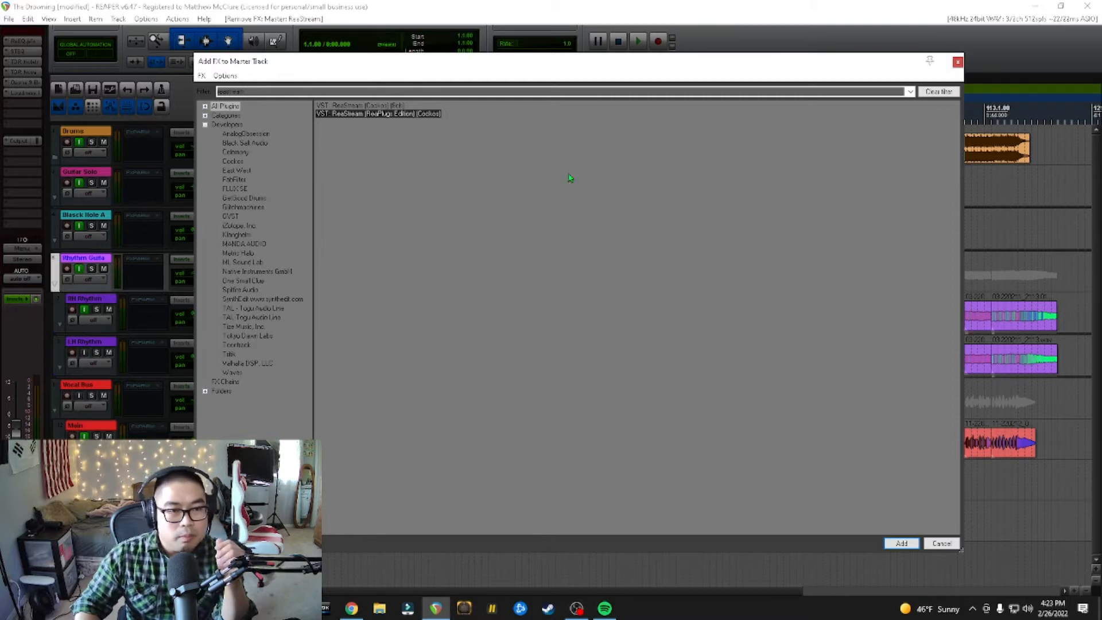
{"action": "left_click", "coordinate": [377, 105]}
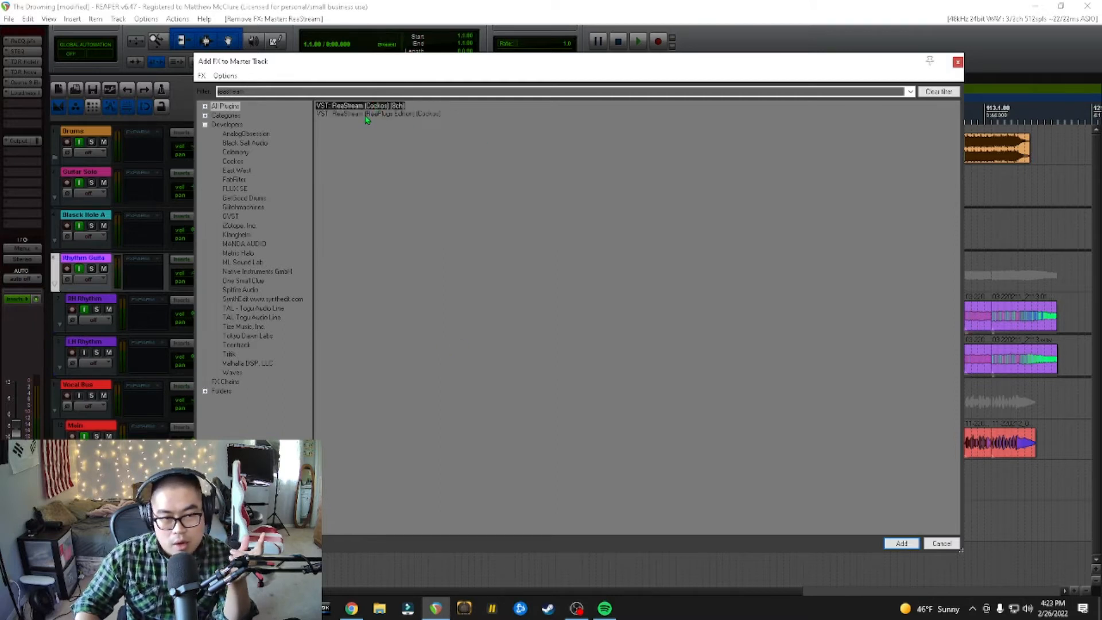
{"action": "key", "text": "Return"}
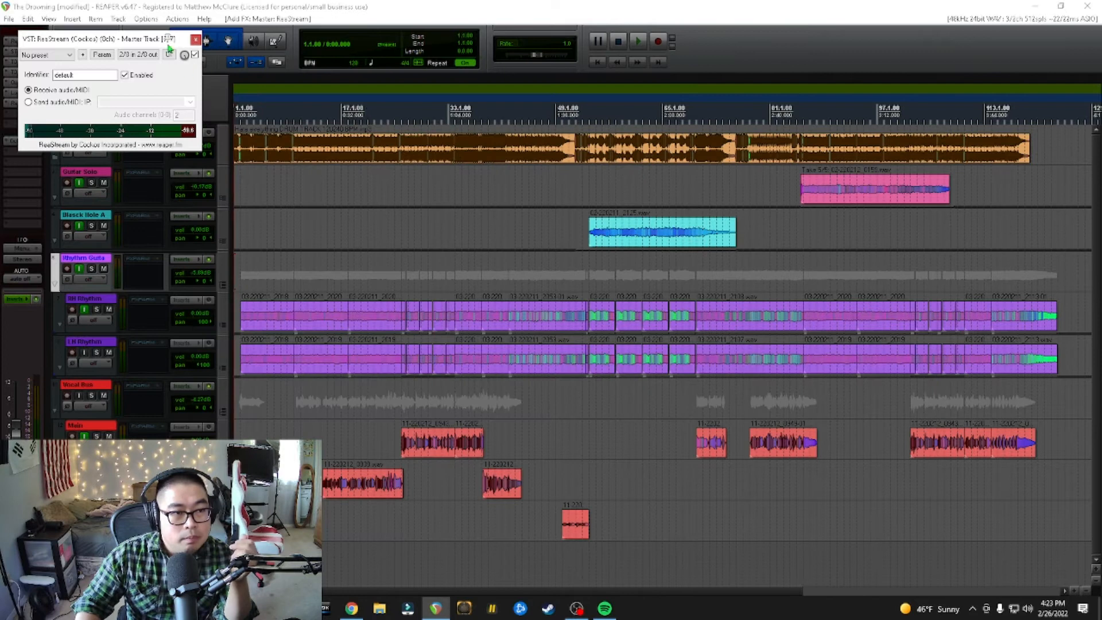
{"action": "left_click_drag", "start_coordinate": [559, 251], "coordinate": [560, 253]}
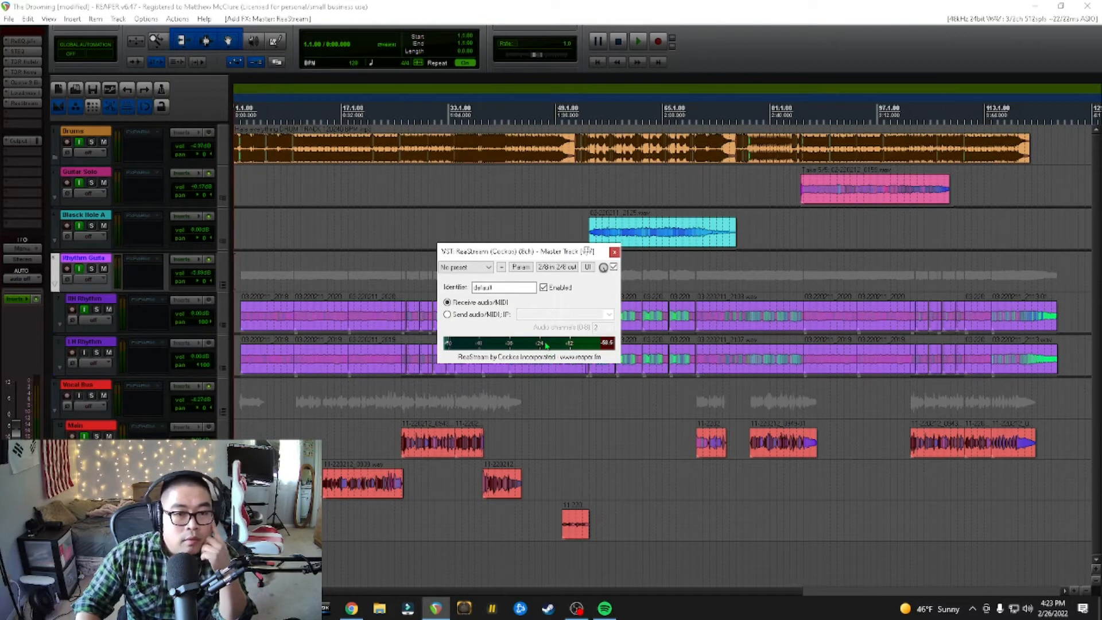
Set ReaStream on the master track to send audio/MIDI to the local broadcast address
{"action": "left_click", "coordinate": [489, 317]}
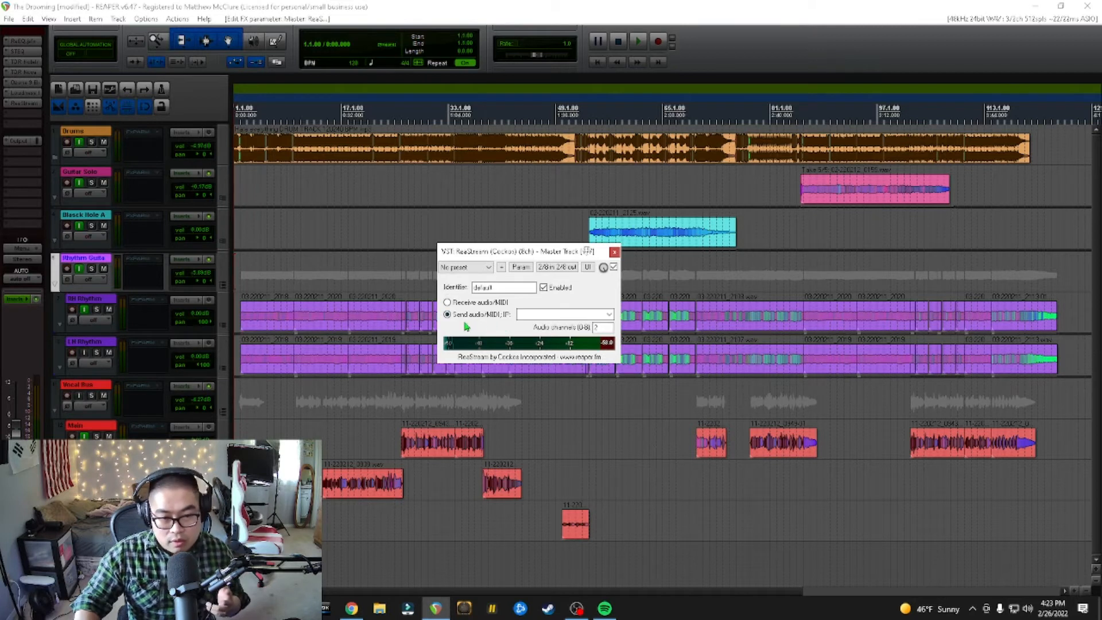
{"action": "left_click", "coordinate": [609, 315]}
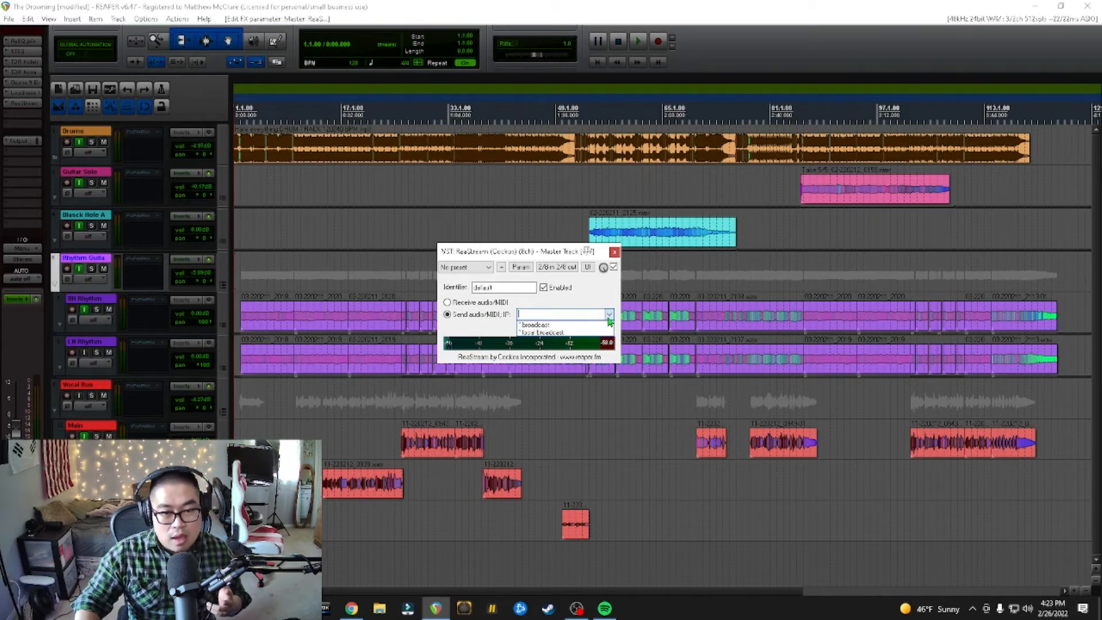
{"action": "left_click", "coordinate": [562, 332]}
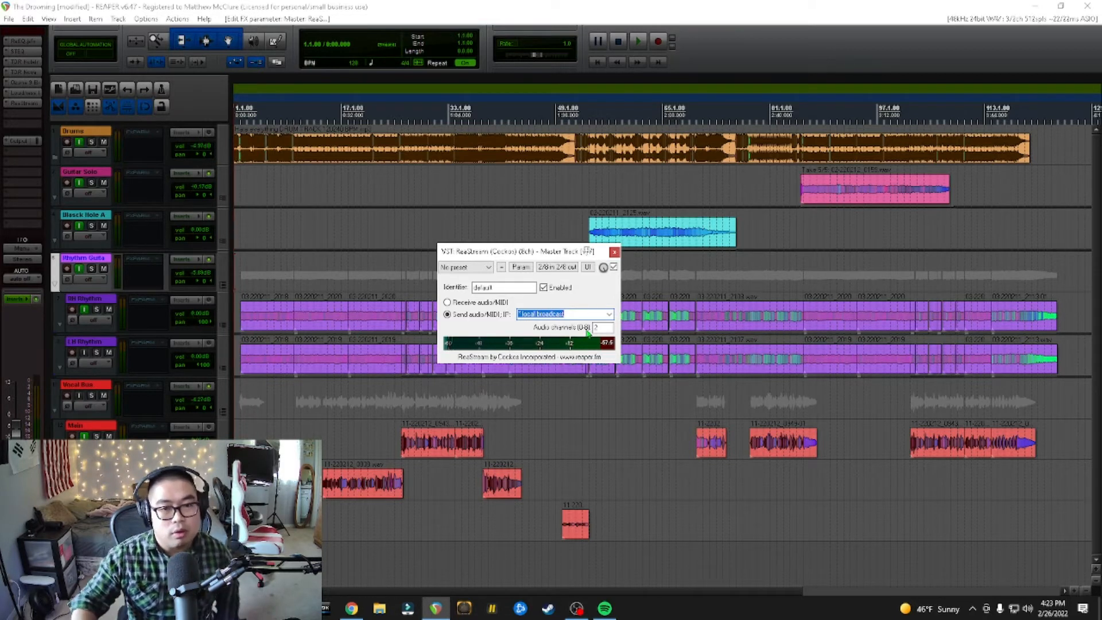
{"action": "left_click_drag", "start_coordinate": [545, 252], "coordinate": [429, 237]}
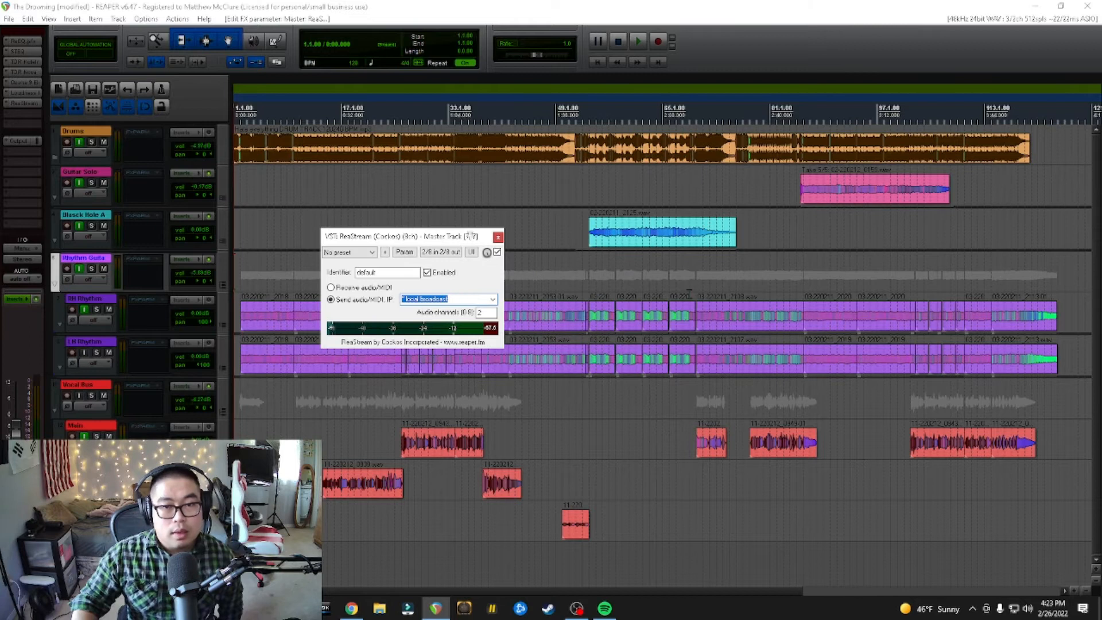
Switch to OBS and view the source types that can be added, including Audio Input Capture
{"action": "left_click_drag", "start_coordinate": [705, 0], "coordinate": [513, 174]}
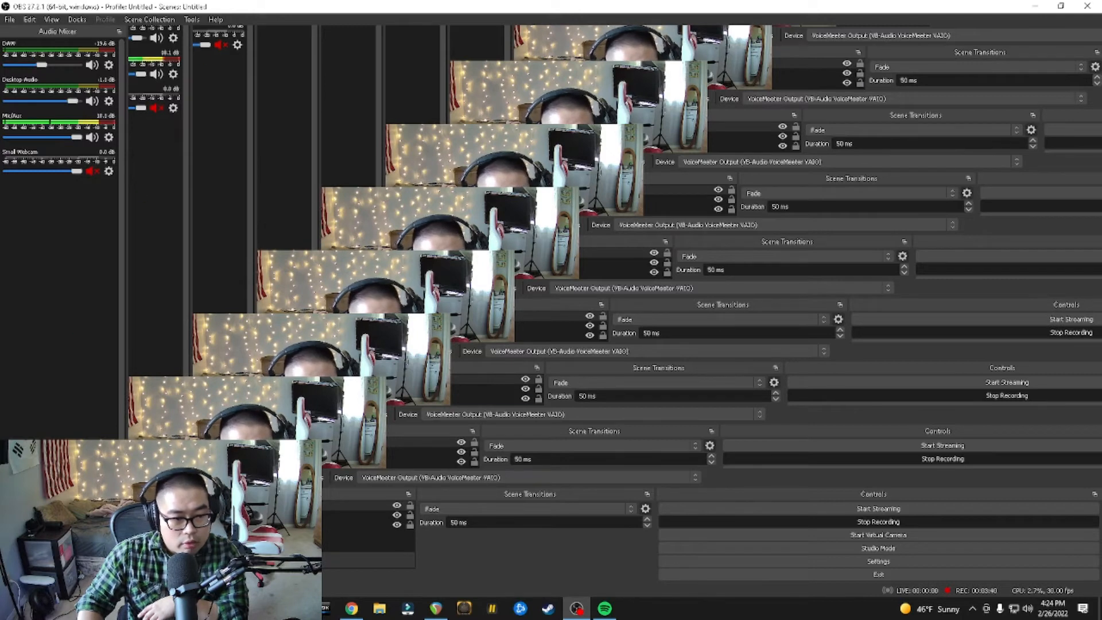
{"action": "left_click", "coordinate": [16, 556]}
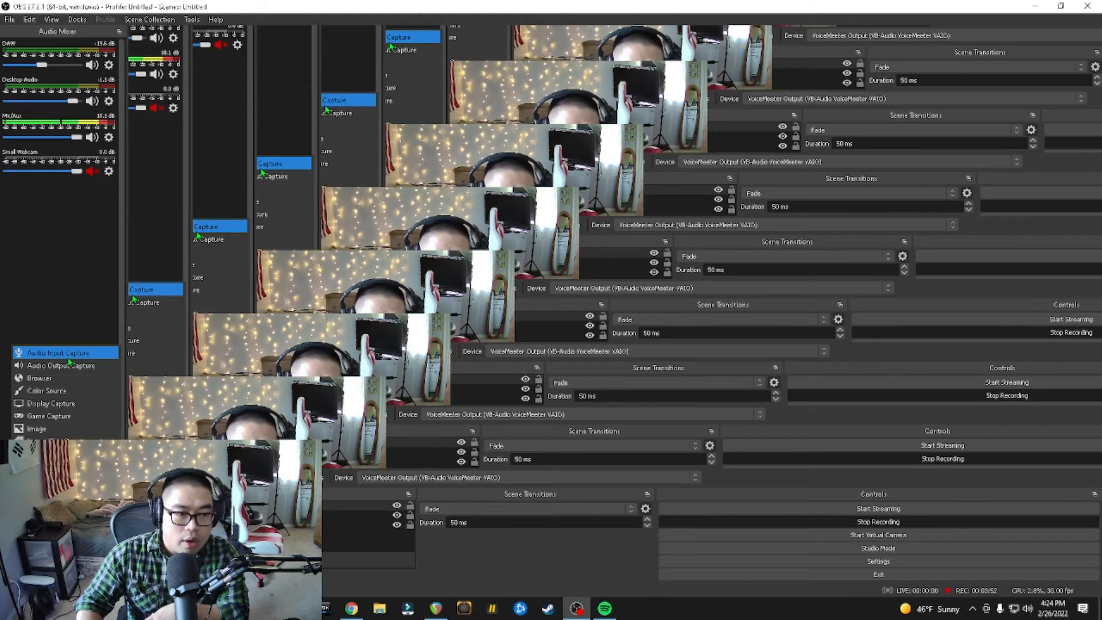
{"action": "left_click", "coordinate": [68, 288]}
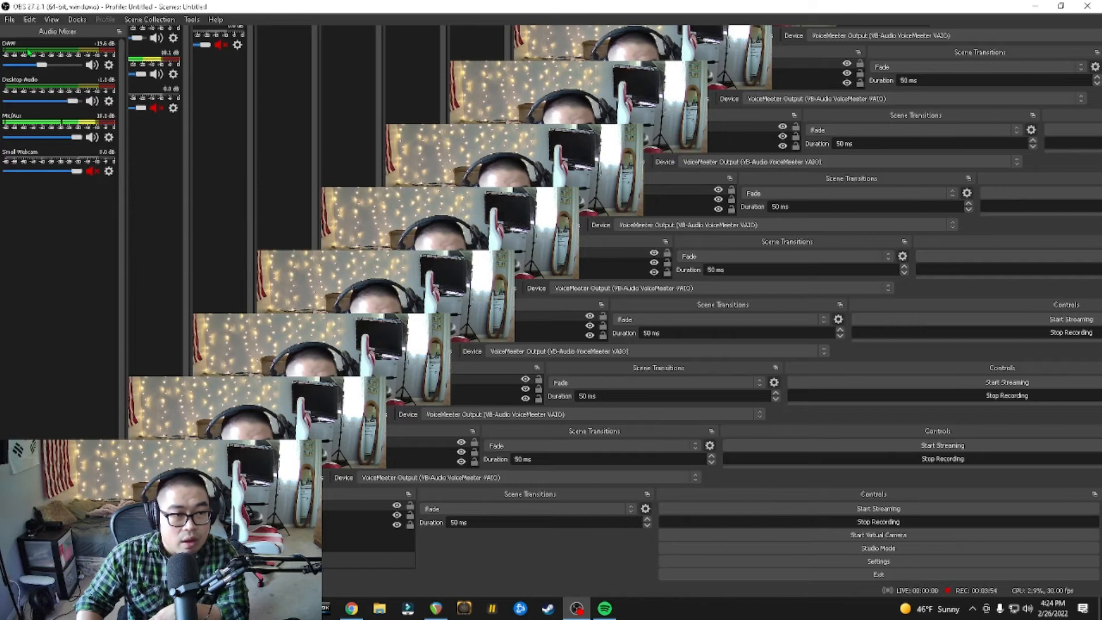
Open the properties of the DAW audio source and review the capture devices it offers
{"action": "left_click", "coordinate": [108, 67]}
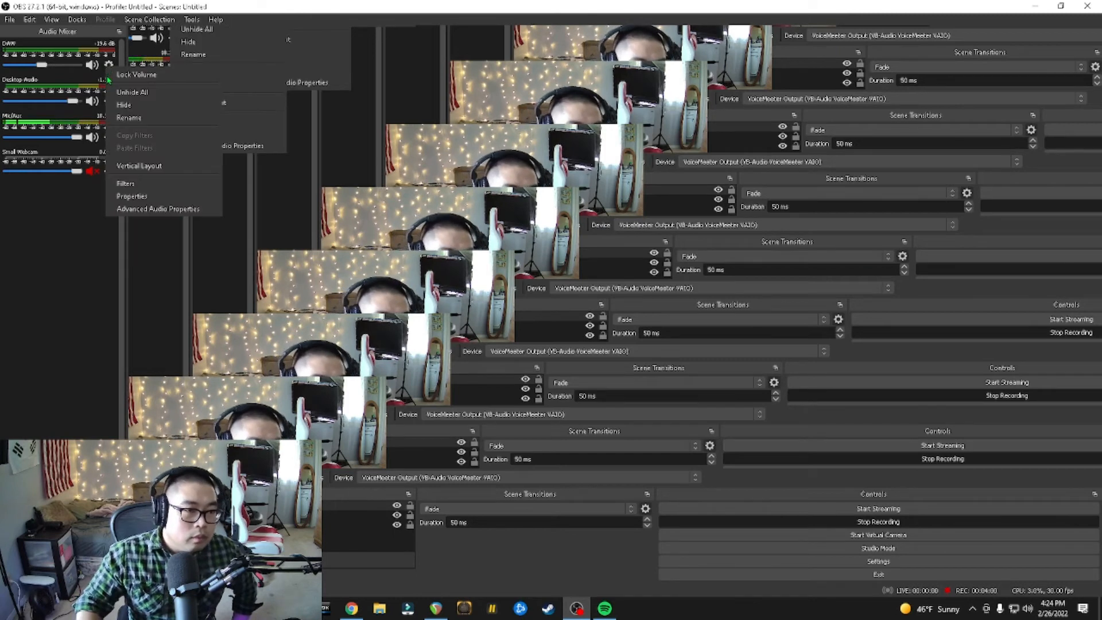
{"action": "left_click", "coordinate": [162, 198]}
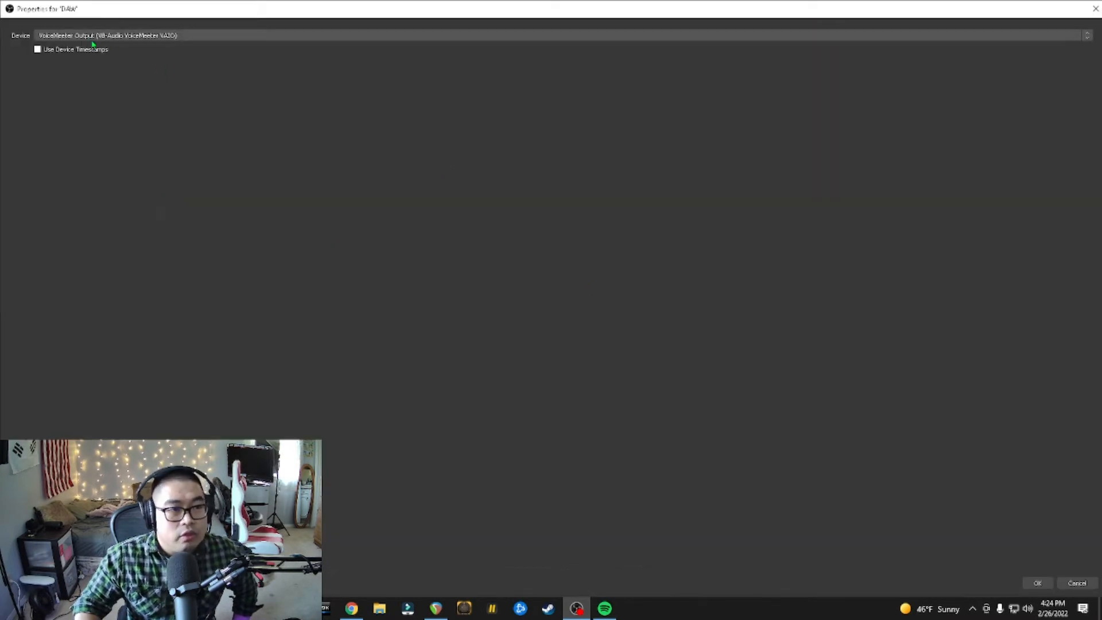
{"action": "left_click", "coordinate": [475, 38]}
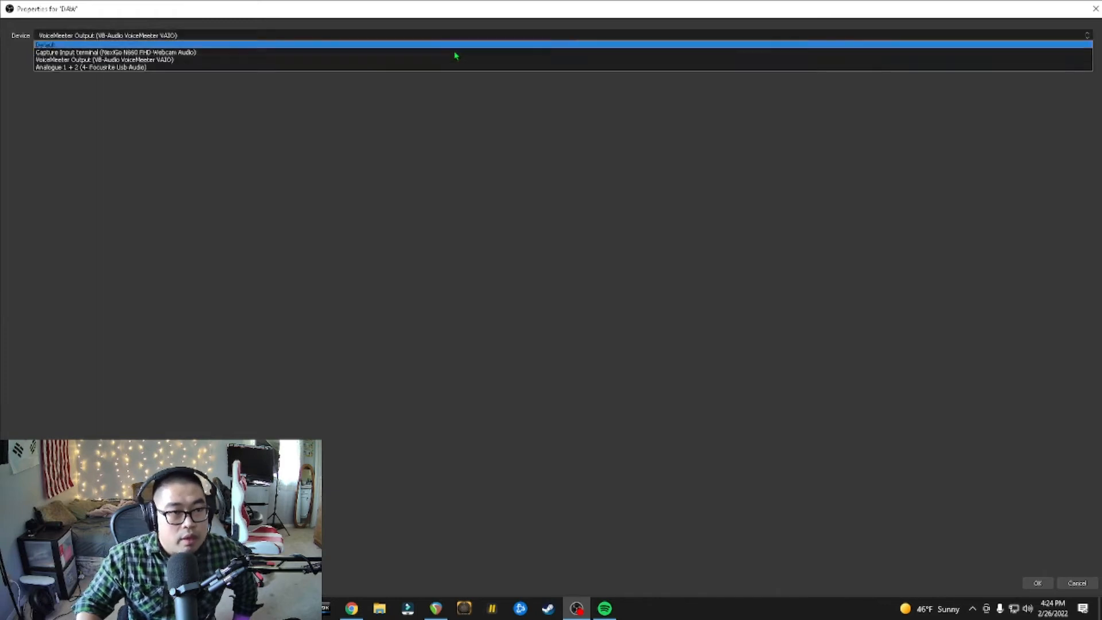
{"action": "left_click", "coordinate": [221, 203]}
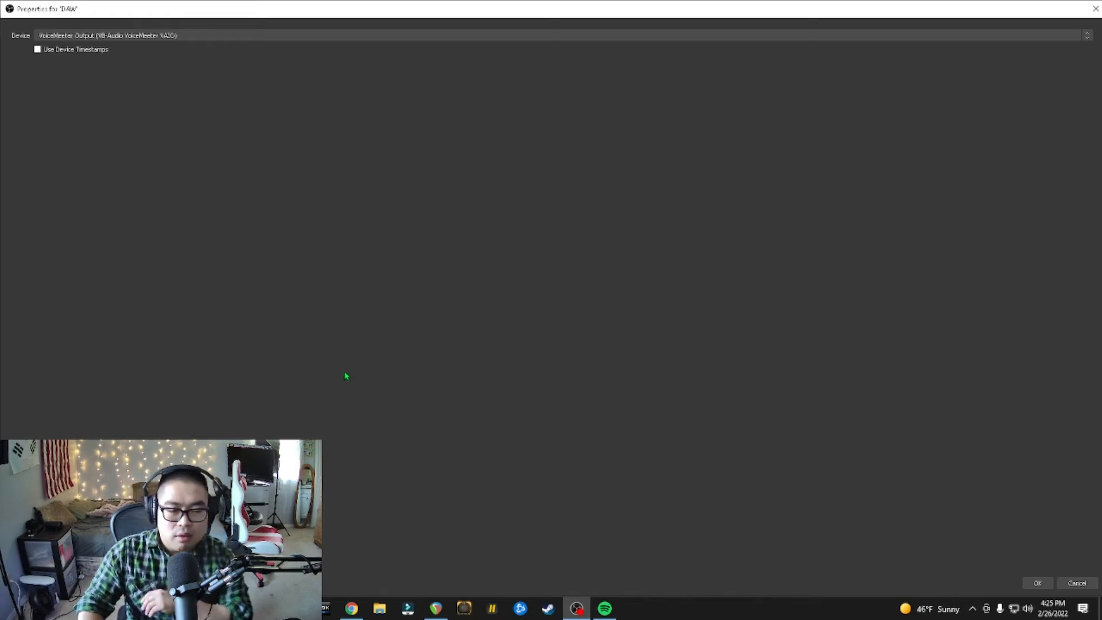
Switch to Chrome and view the download section of VB-Audio's VoiceMeeter page, opened from the voicemeeter search results
{"action": "left_click", "coordinate": [351, 608]}
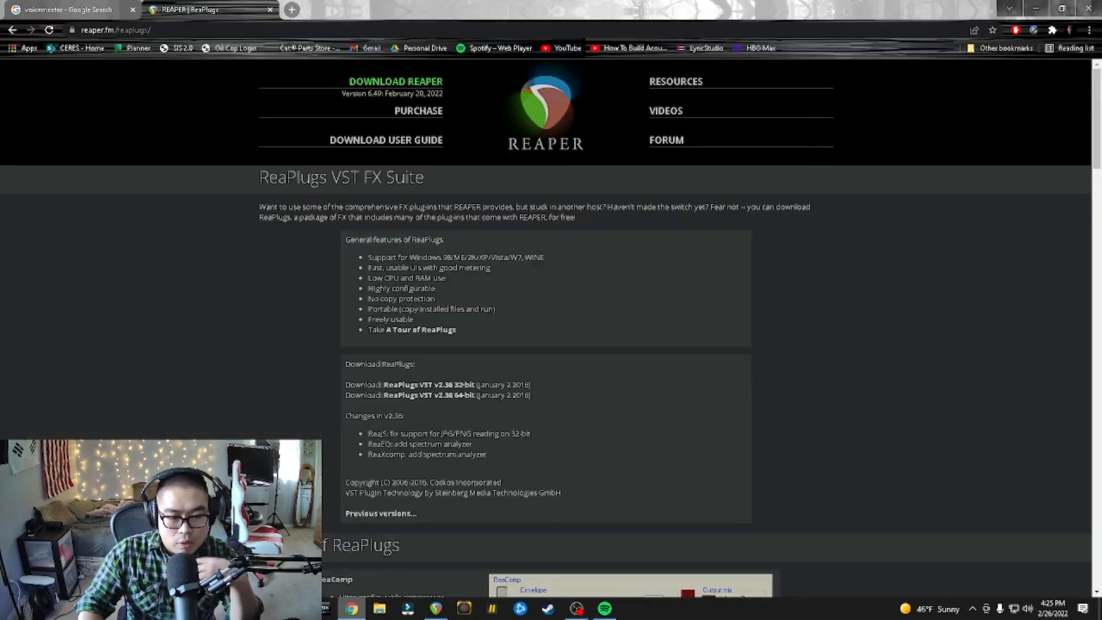
{"action": "left_click", "coordinate": [95, 10]}
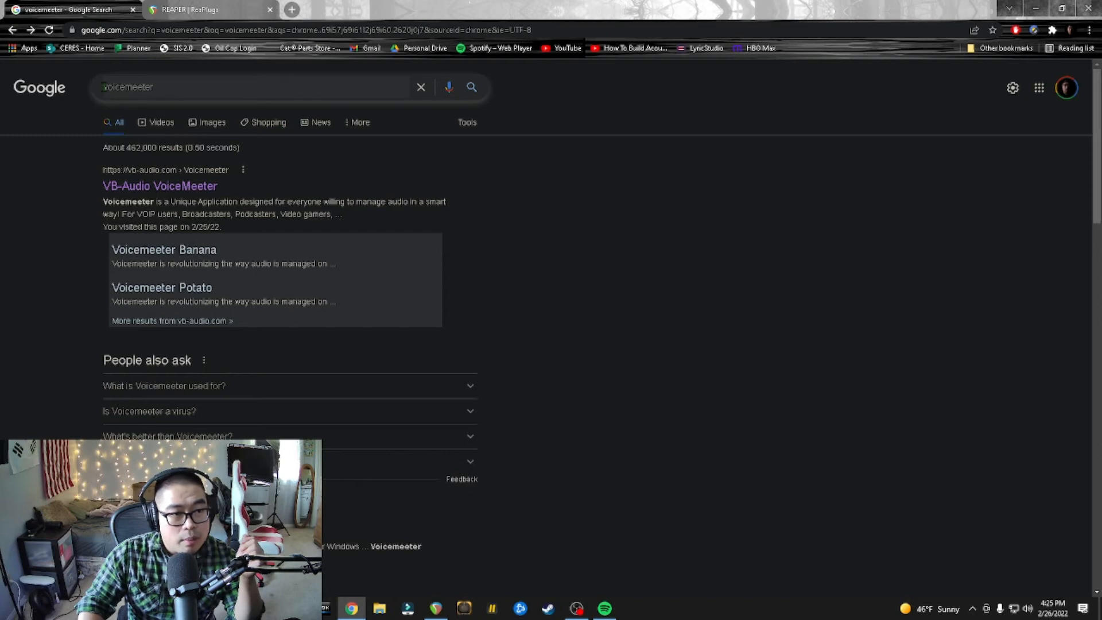
{"action": "left_click", "coordinate": [104, 87]}
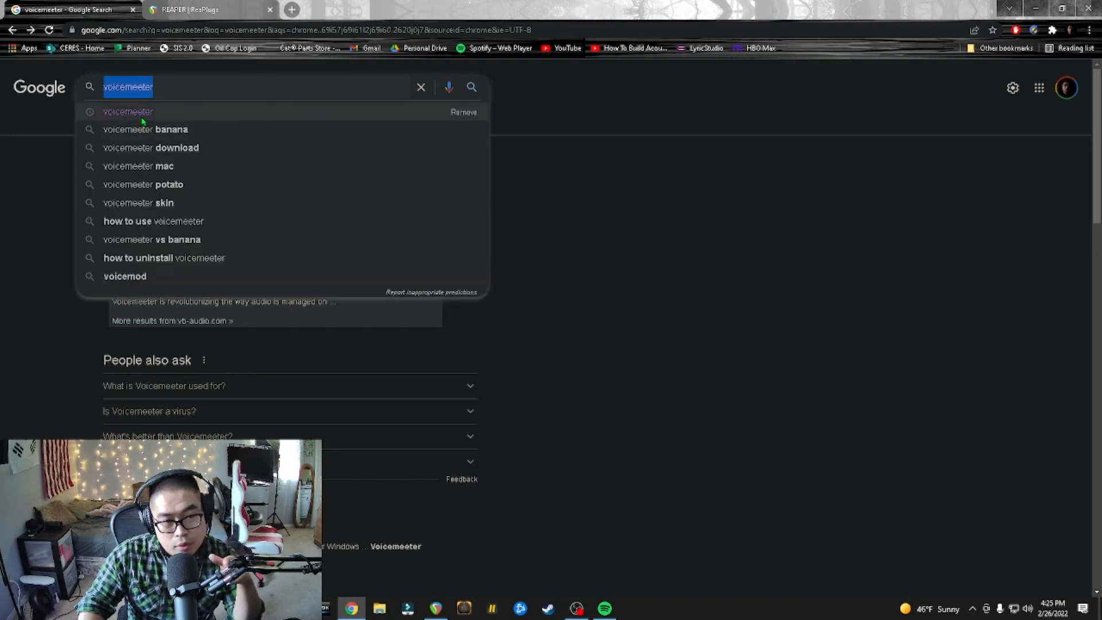
{"action": "left_click", "coordinate": [51, 422]}
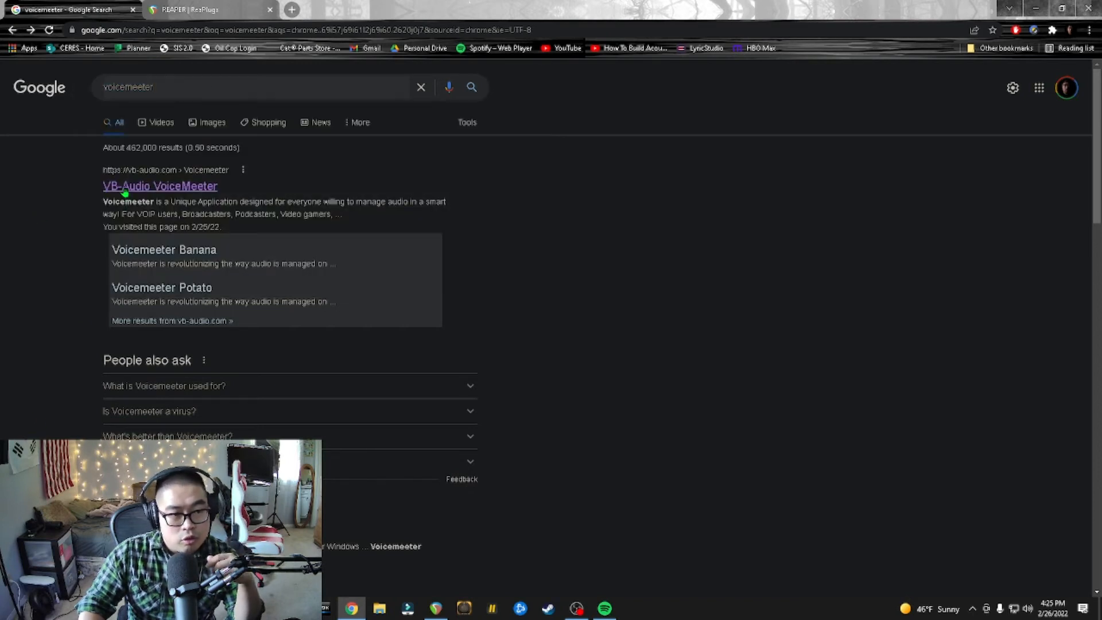
{"action": "left_click", "coordinate": [183, 187]}
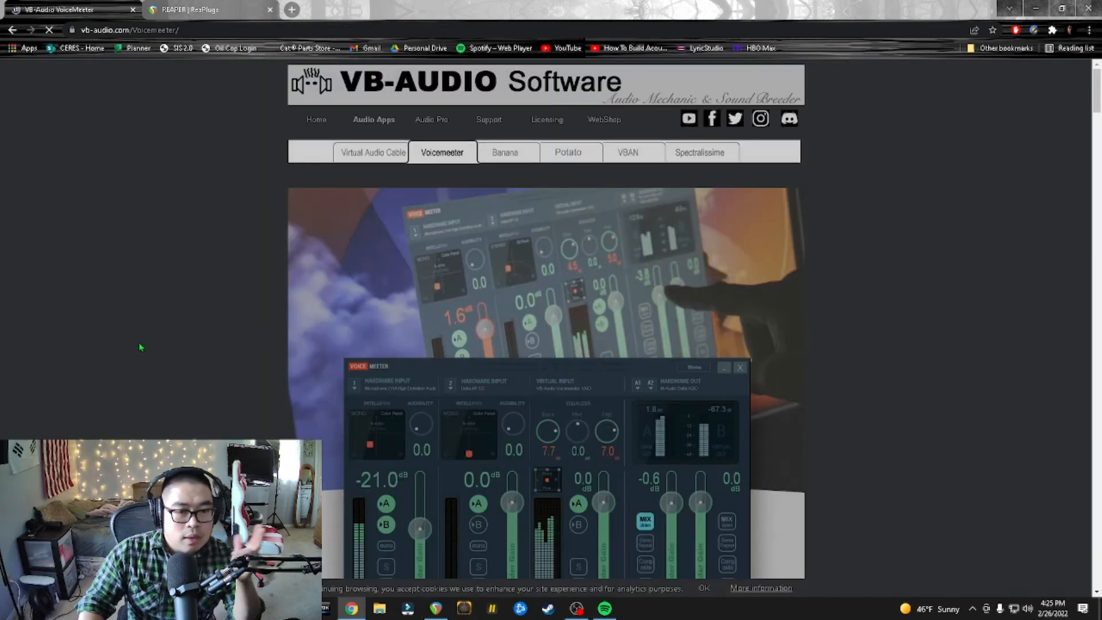
{"action": "scroll", "coordinate": [174, 349], "scroll_direction": "down", "scroll_amount": 5}
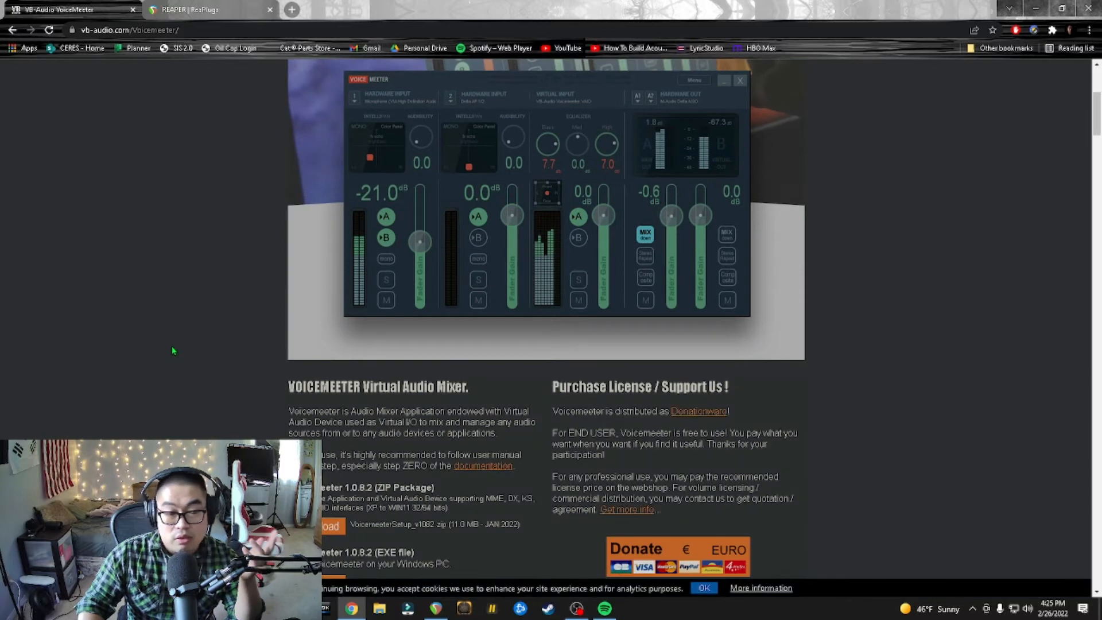
{"action": "scroll", "coordinate": [174, 351], "scroll_direction": "down", "scroll_amount": 5}
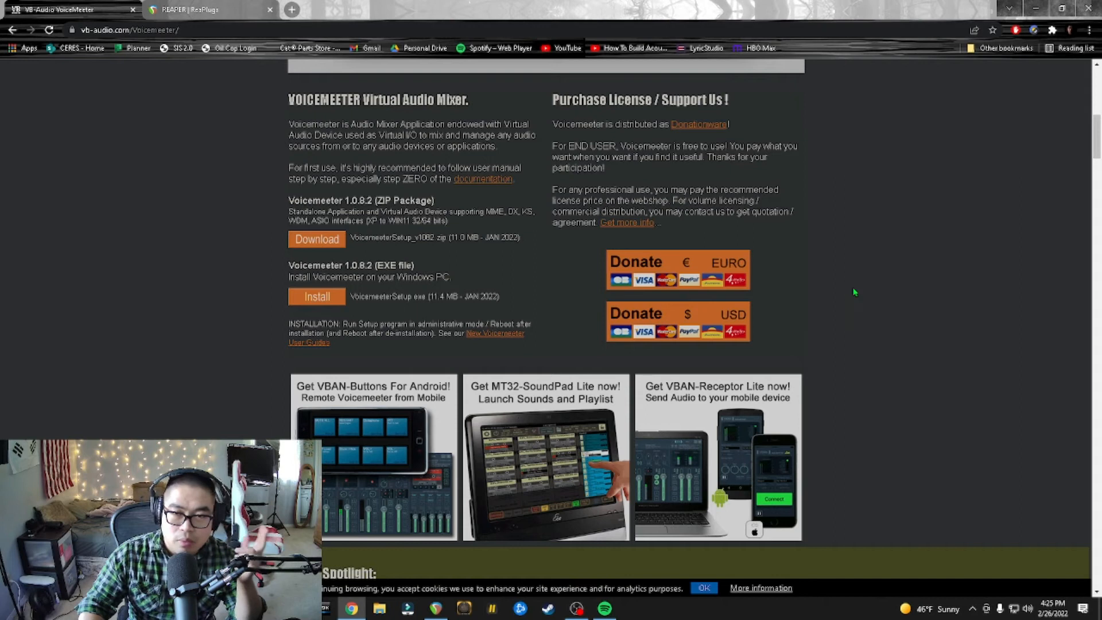
Return to OBS and close the properties of the DAW audio source
{"action": "left_click", "coordinate": [1036, 9]}
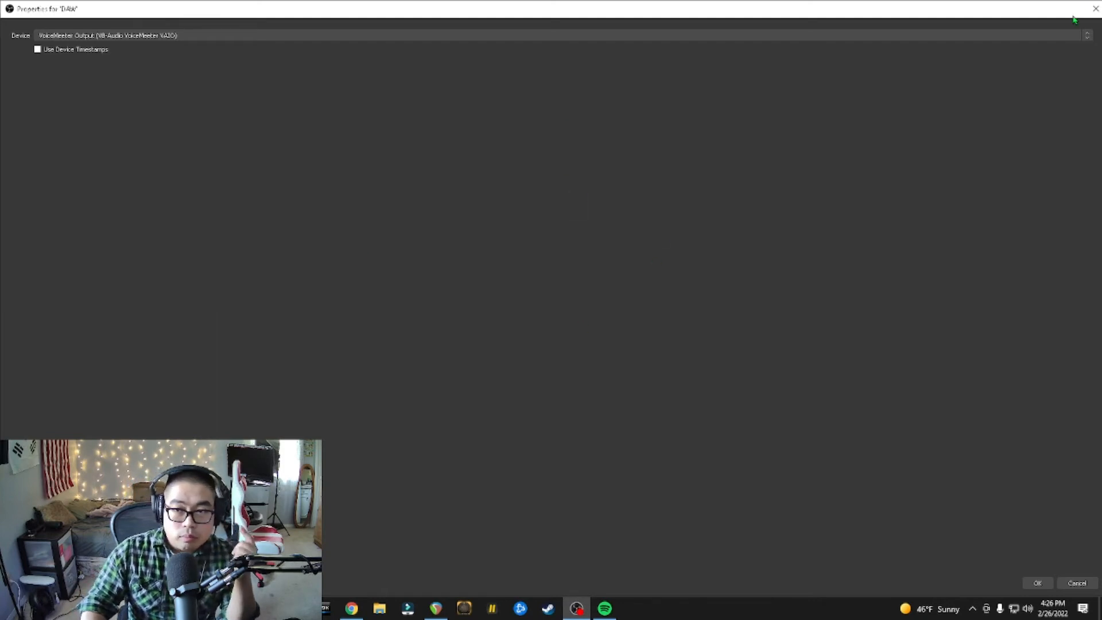
{"action": "left_click", "coordinate": [1096, 9]}
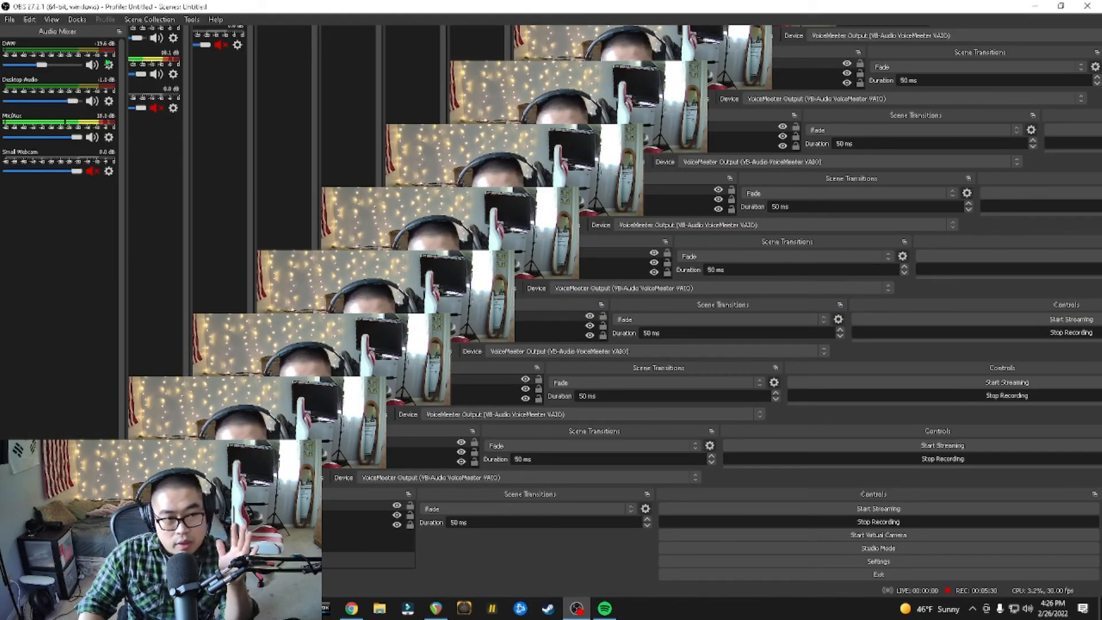
Set the DAW audio source's capture device to VoiceMeeter Output (VB-Audio VoiceMeeter VAIO)
{"action": "left_click", "coordinate": [109, 65]}
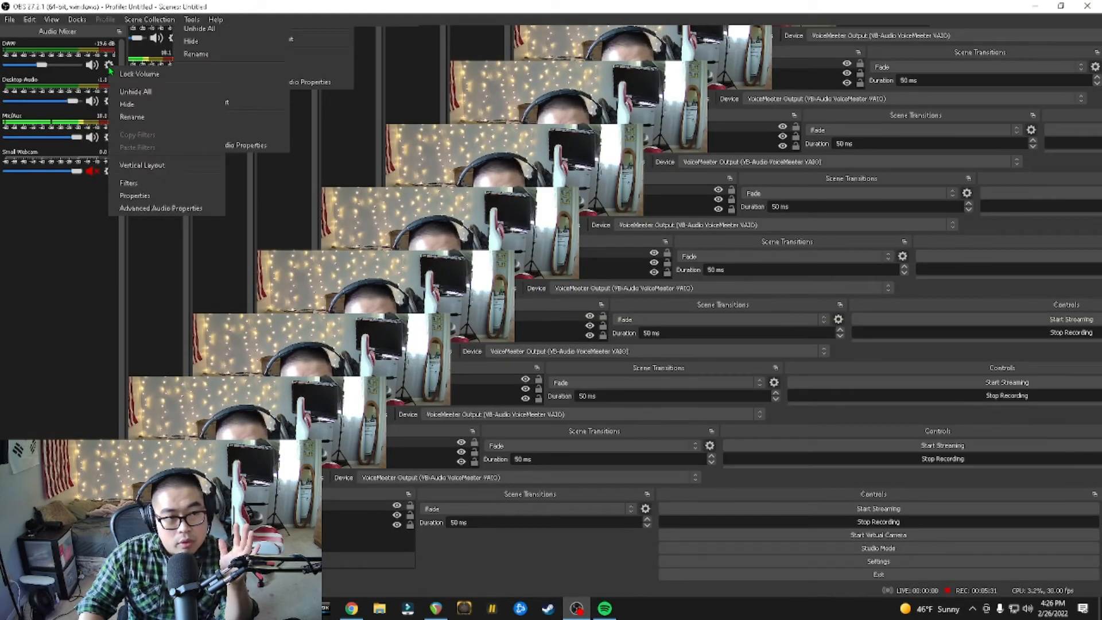
{"action": "left_click", "coordinate": [154, 196]}
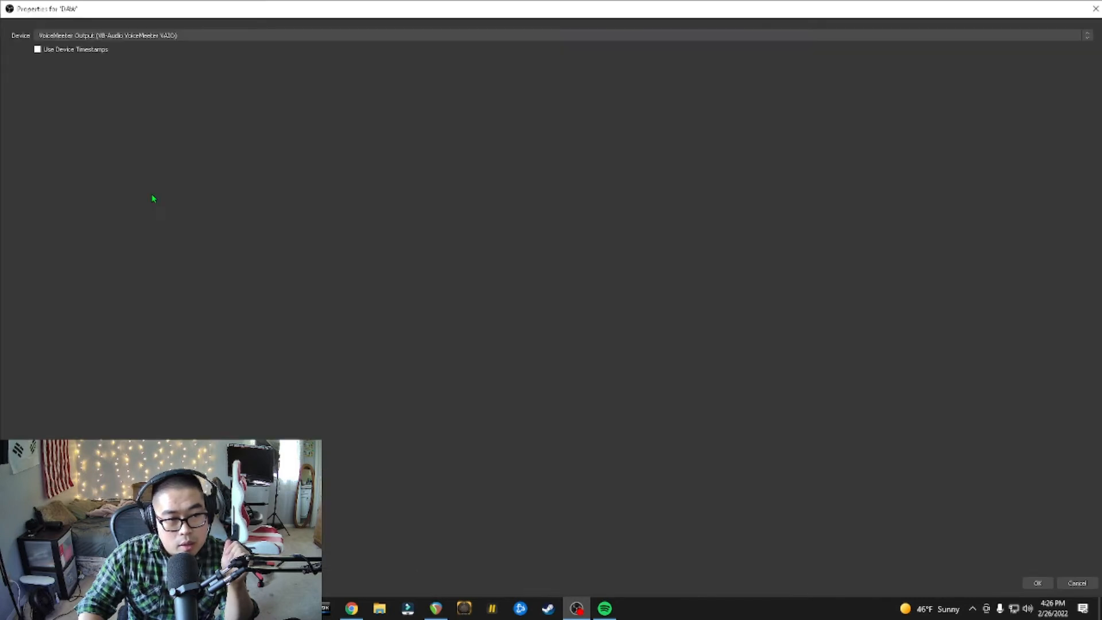
{"action": "left_click", "coordinate": [146, 35]}
{"action": "left_click", "coordinate": [145, 63]}
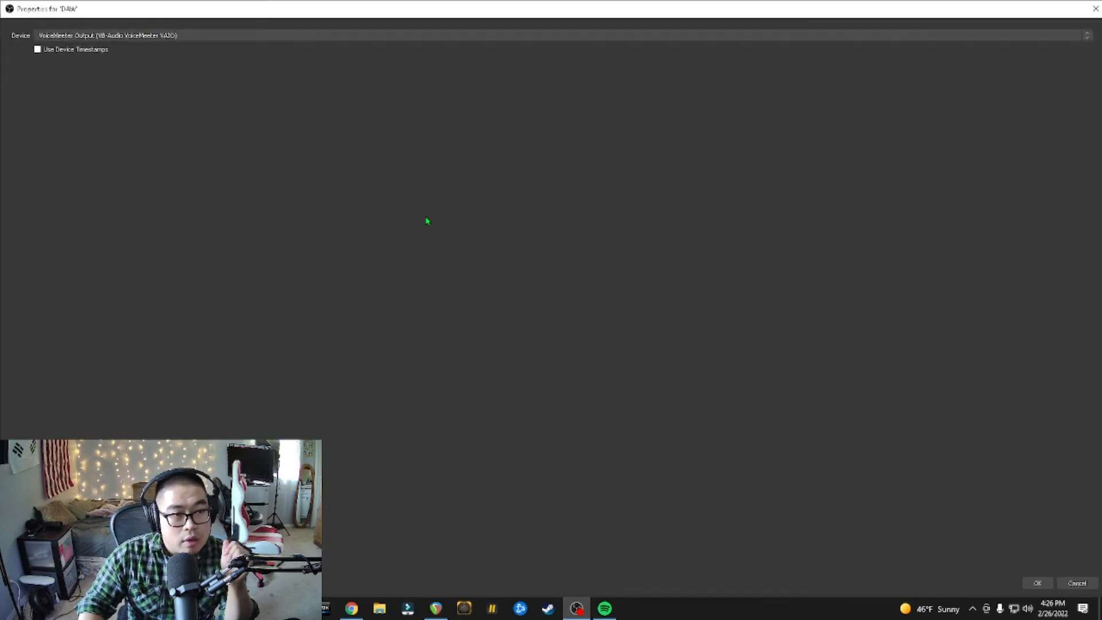
{"action": "left_click", "coordinate": [1038, 582]}
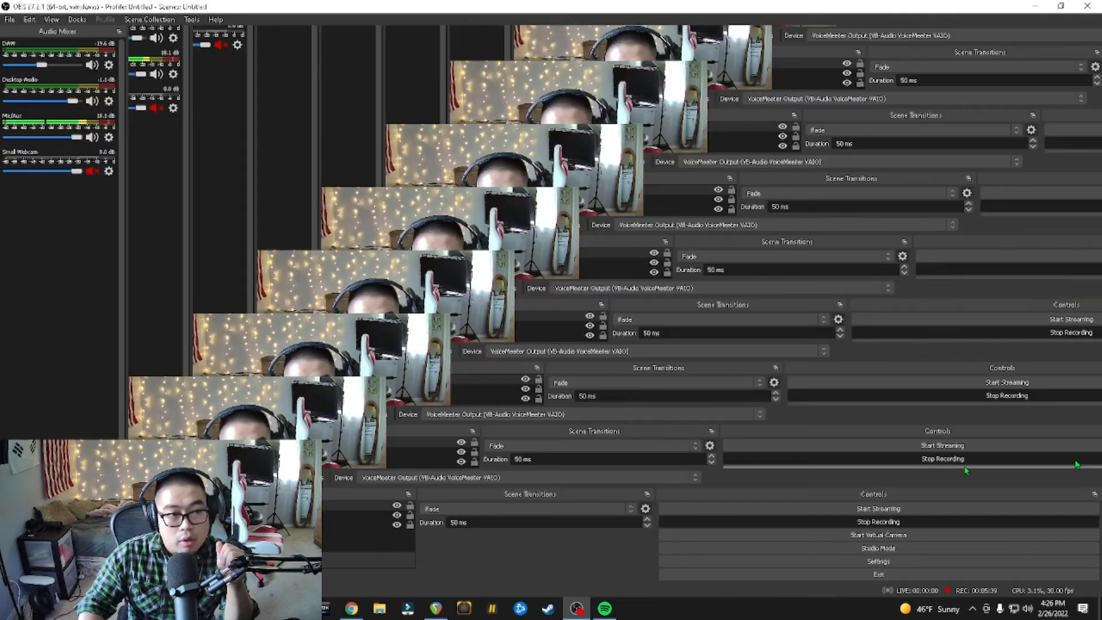
Add a VST 2.x Plug-in filter with its default name to the DAW audio source
{"action": "left_click", "coordinate": [108, 65]}
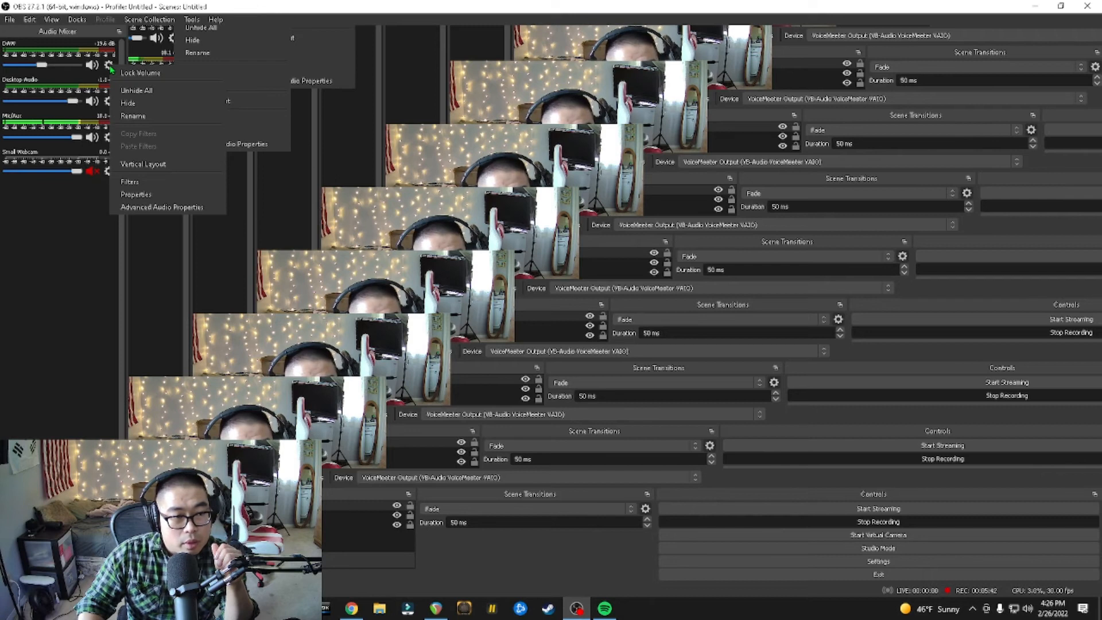
{"action": "left_click", "coordinate": [155, 182]}
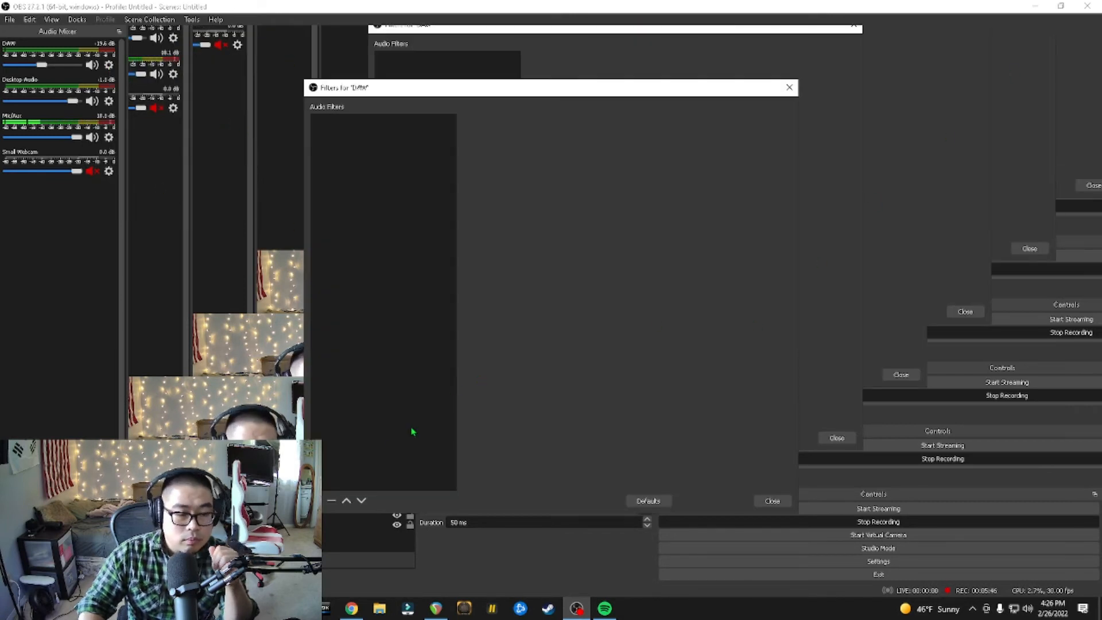
{"action": "left_click", "coordinate": [323, 501]}
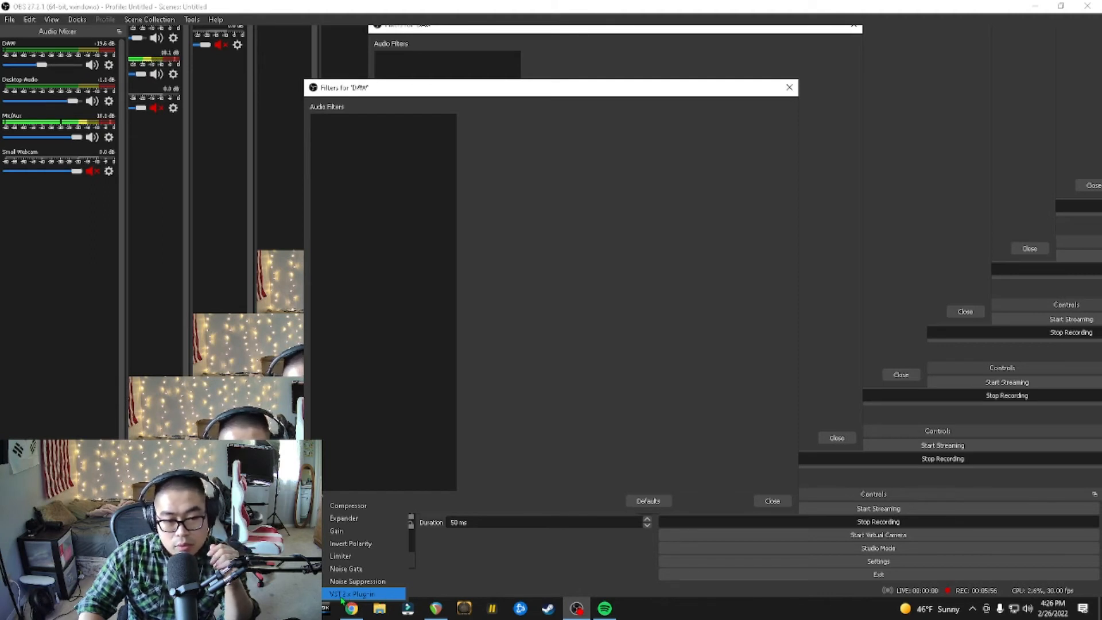
{"action": "left_click", "coordinate": [379, 600]}
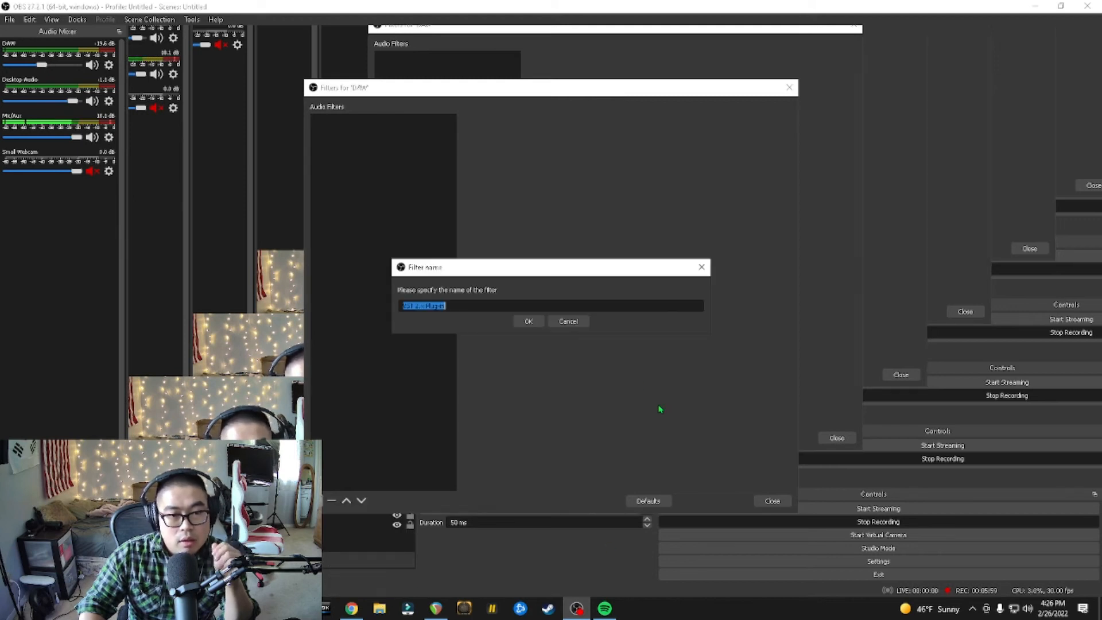
{"action": "left_click", "coordinate": [529, 322]}
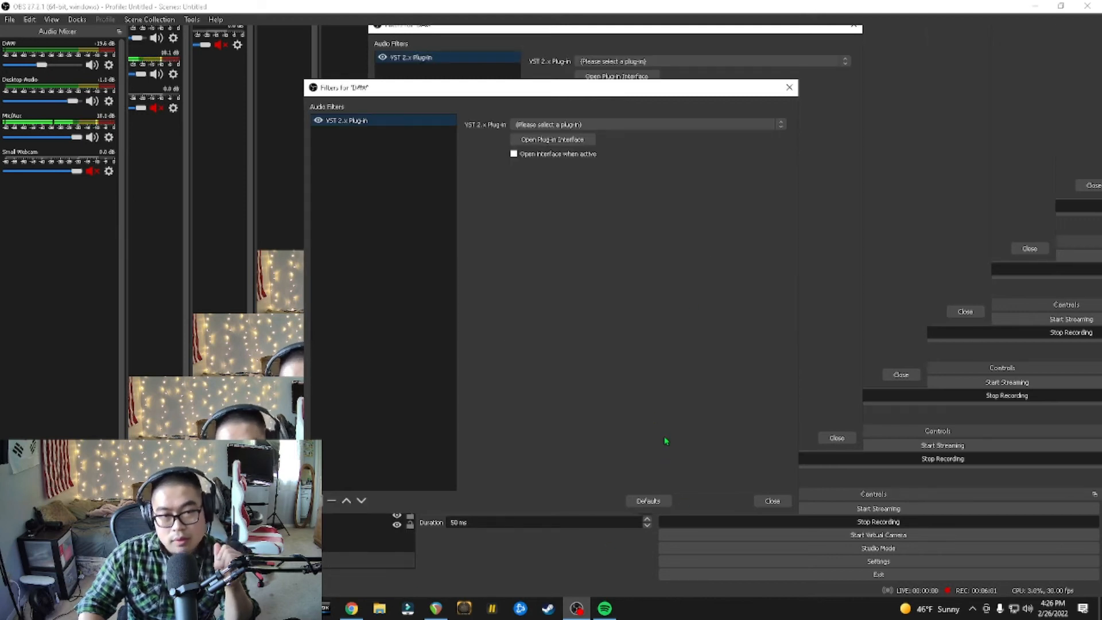
Load reastream-standalone in the DAW source's VST filter, open its plug-in interface and close the filters dialog
{"action": "left_click", "coordinate": [622, 127]}
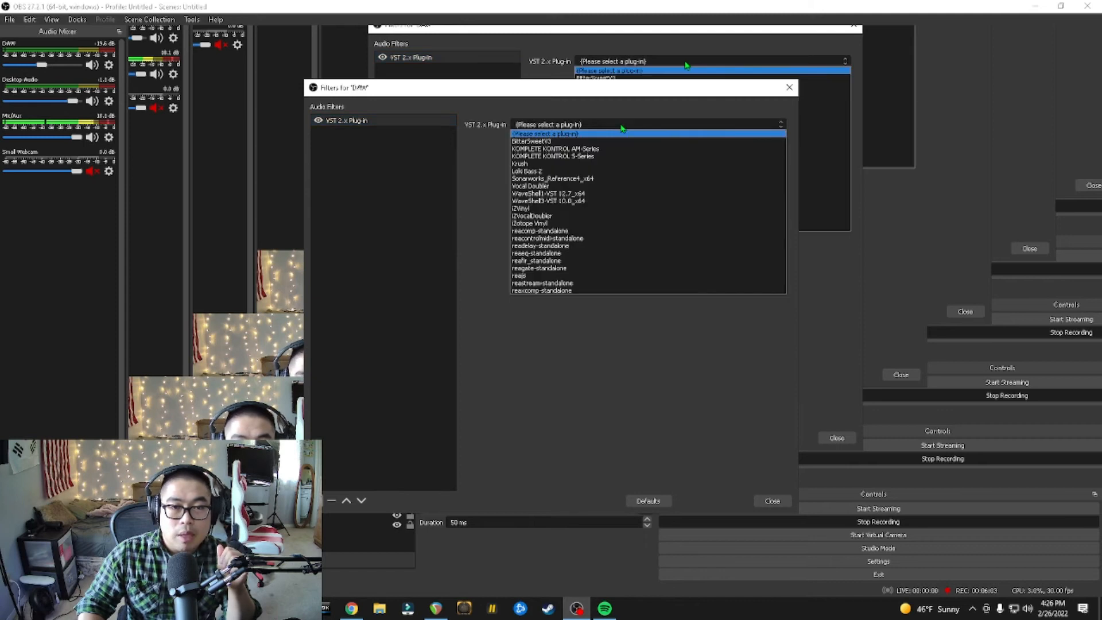
{"action": "left_click", "coordinate": [558, 283]}
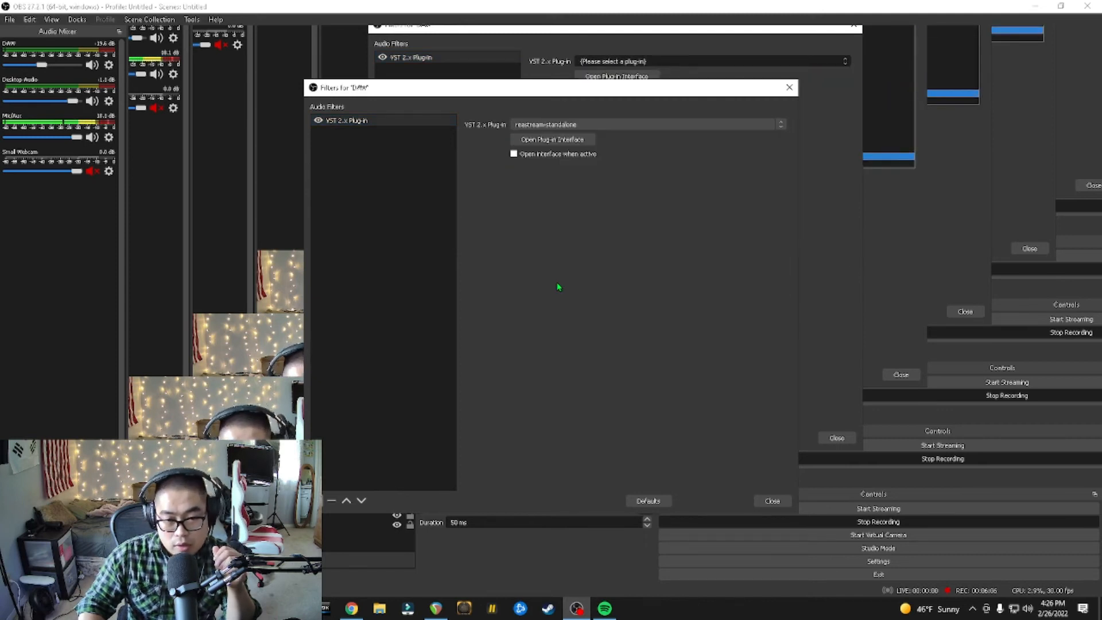
{"action": "left_click", "coordinate": [579, 141]}
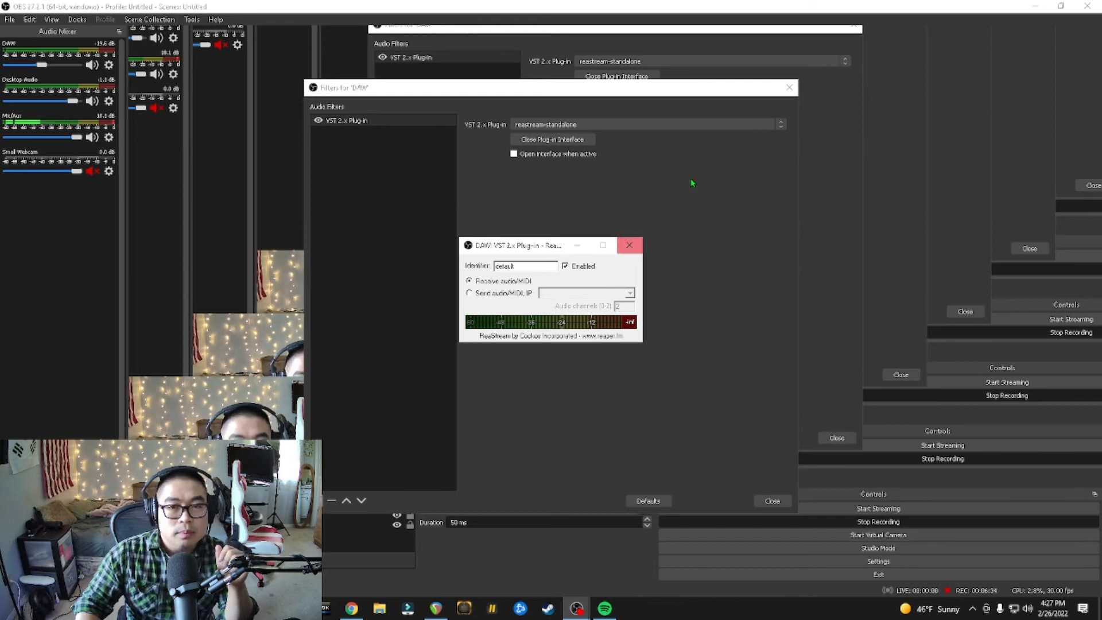
{"action": "left_click", "coordinate": [769, 502]}
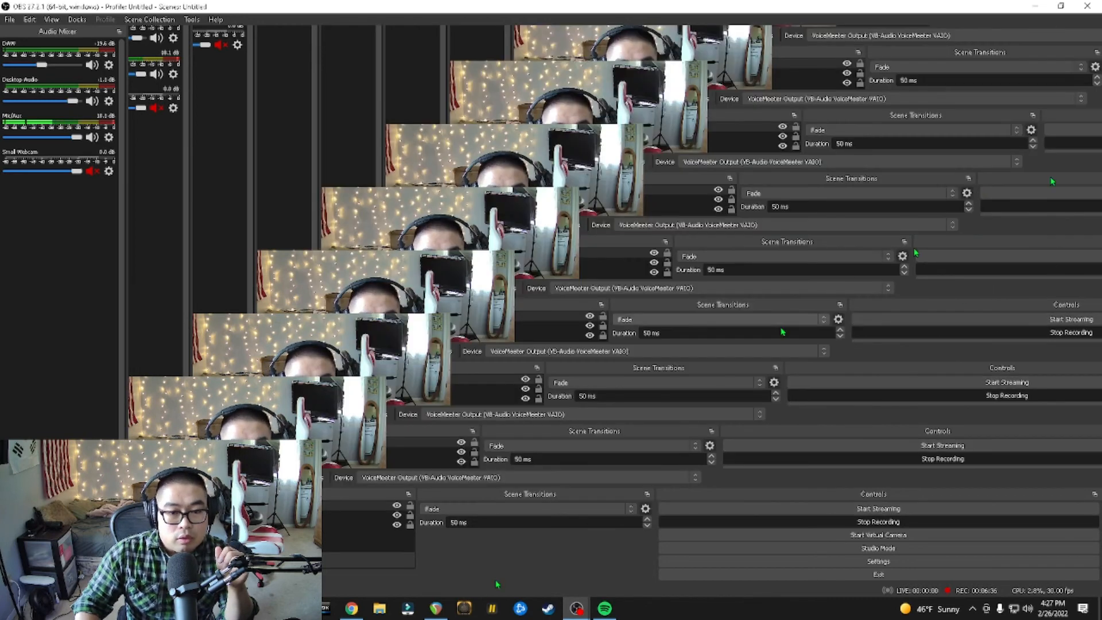
Restore OBS to half the screen beside REAPER and arrange both ReaStream plug-in windows so they are fully visible
{"action": "mouse_move", "coordinate": [589, 613]}
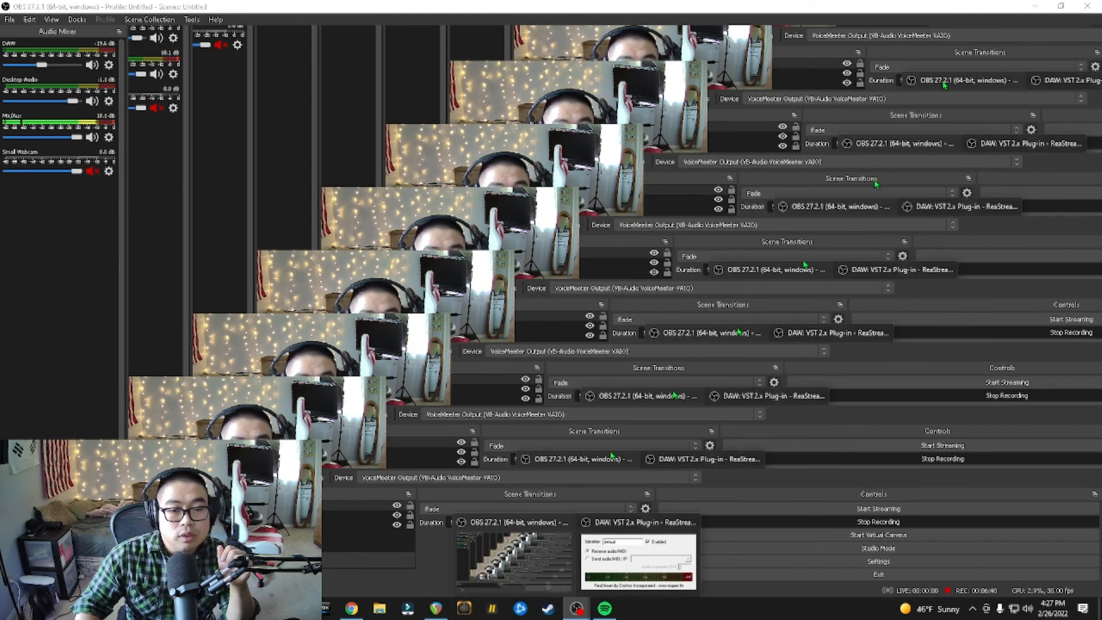
{"action": "left_click", "coordinate": [1061, 6]}
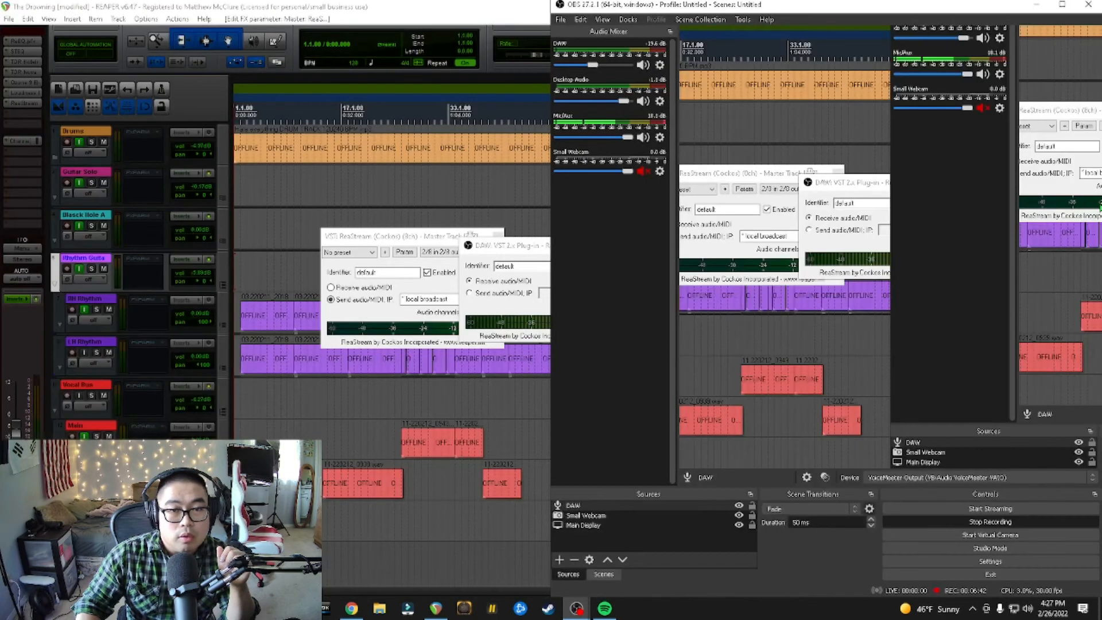
{"action": "left_click_drag", "start_coordinate": [333, 20], "coordinate": [1, 151]}
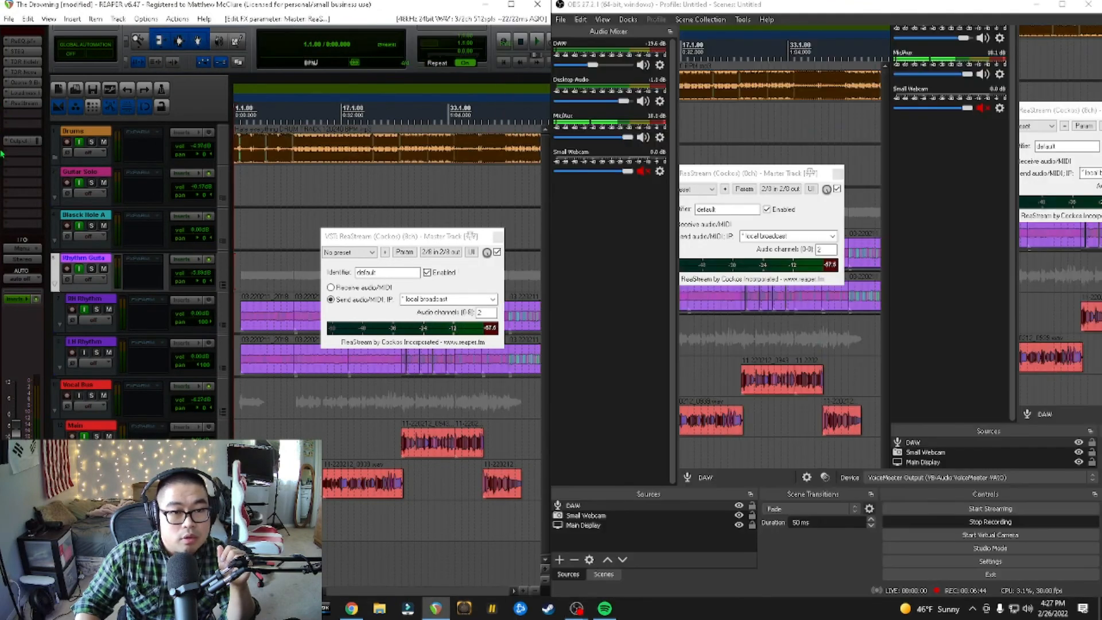
{"action": "left_click", "coordinate": [575, 614]}
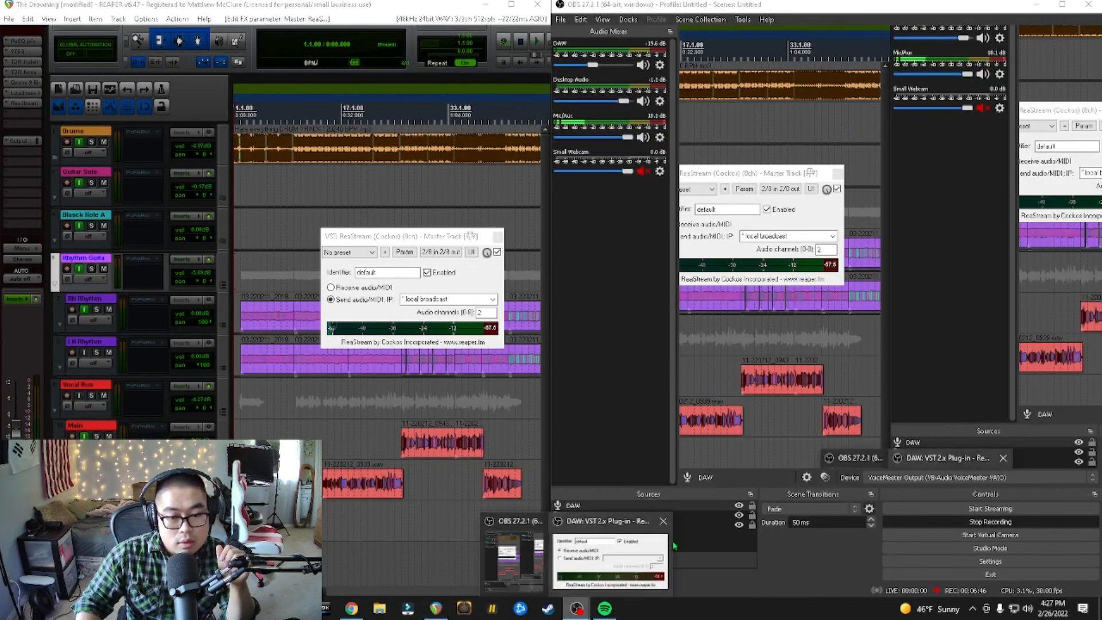
{"action": "left_click", "coordinate": [599, 525]}
{"action": "left_click_drag", "start_coordinate": [542, 245], "coordinate": [692, 255]}
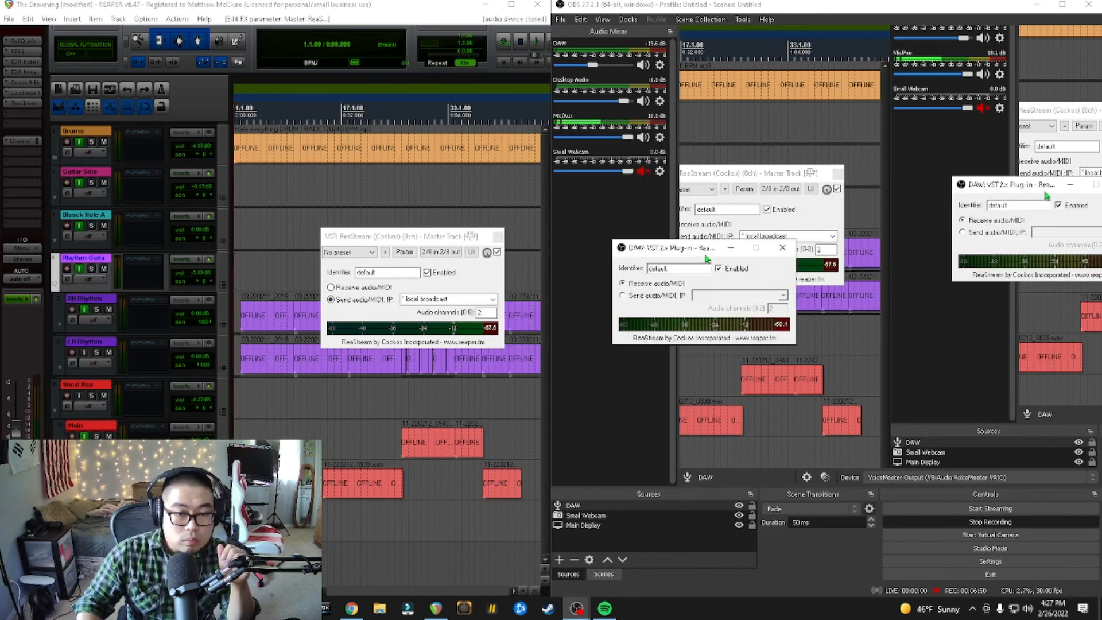
{"action": "left_click_drag", "start_coordinate": [435, 237], "coordinate": [424, 249]}
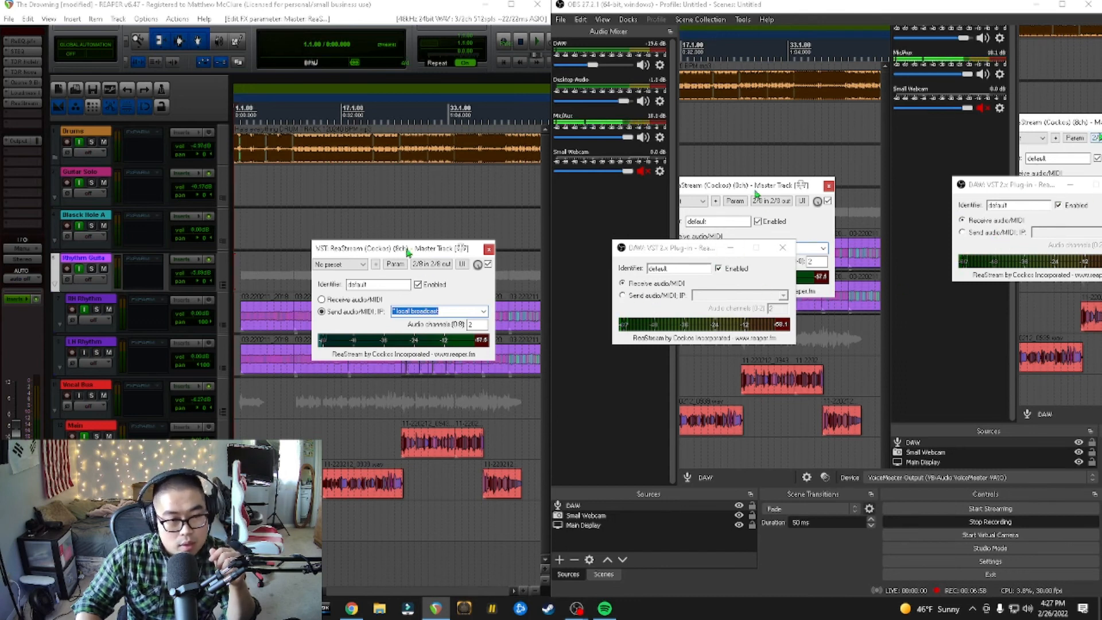
Play the REAPER project and lower the dry/wet mix of ReaStream on the master track
{"action": "left_click", "coordinate": [245, 232]}
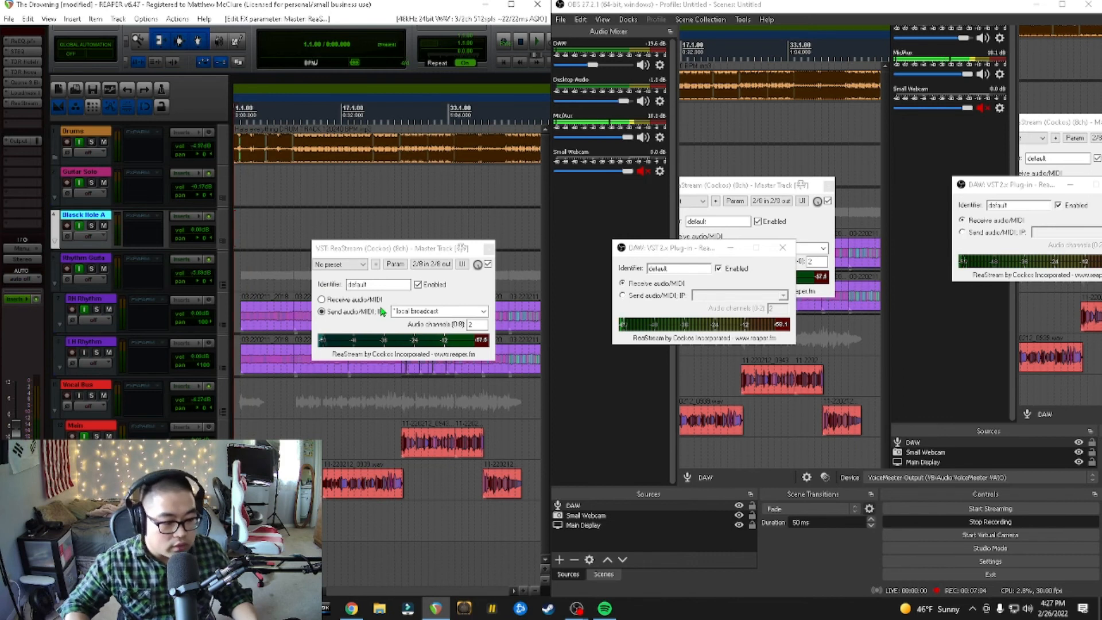
{"action": "key", "text": "space"}
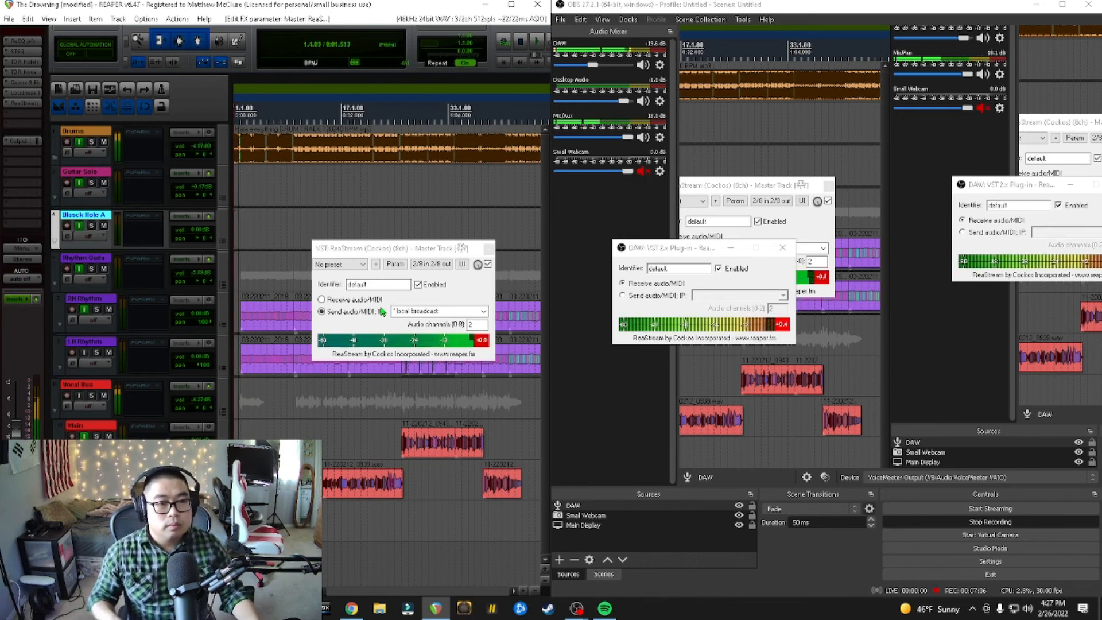
{"action": "left_click_drag", "start_coordinate": [478, 265], "coordinate": [479, 277]}
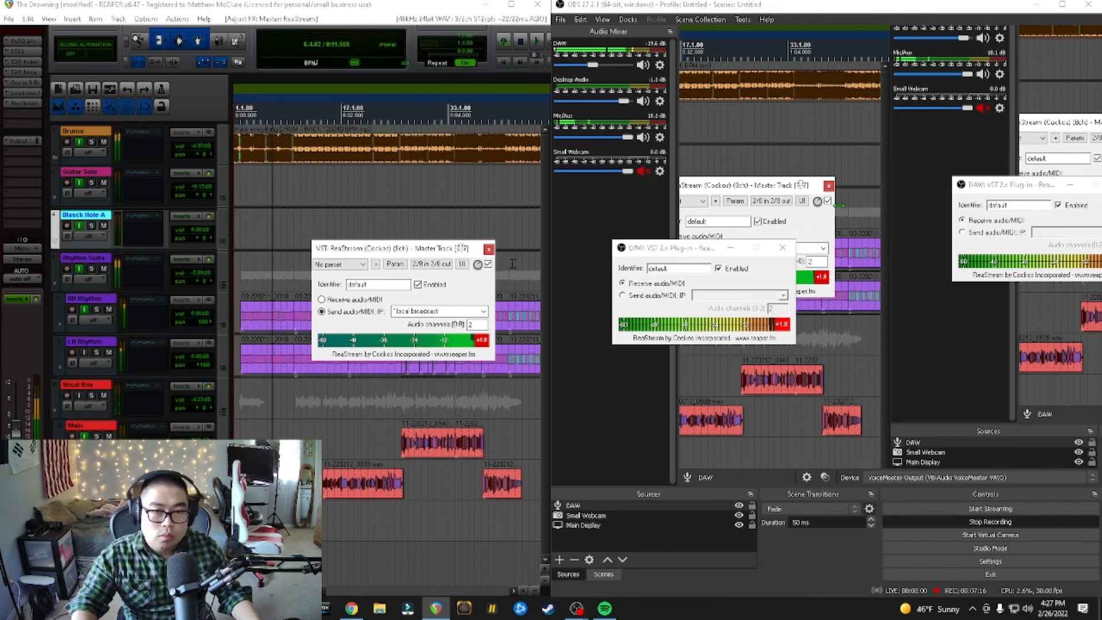
Jump playback to several later points in the song to check the signal reaching ReaStream in OBS
{"action": "left_click", "coordinate": [374, 405]}
{"action": "scroll", "coordinate": [498, 426], "scroll_direction": "down", "scroll_amount": 3}
{"action": "scroll", "coordinate": [296, 201], "scroll_direction": "down", "scroll_amount": 2}
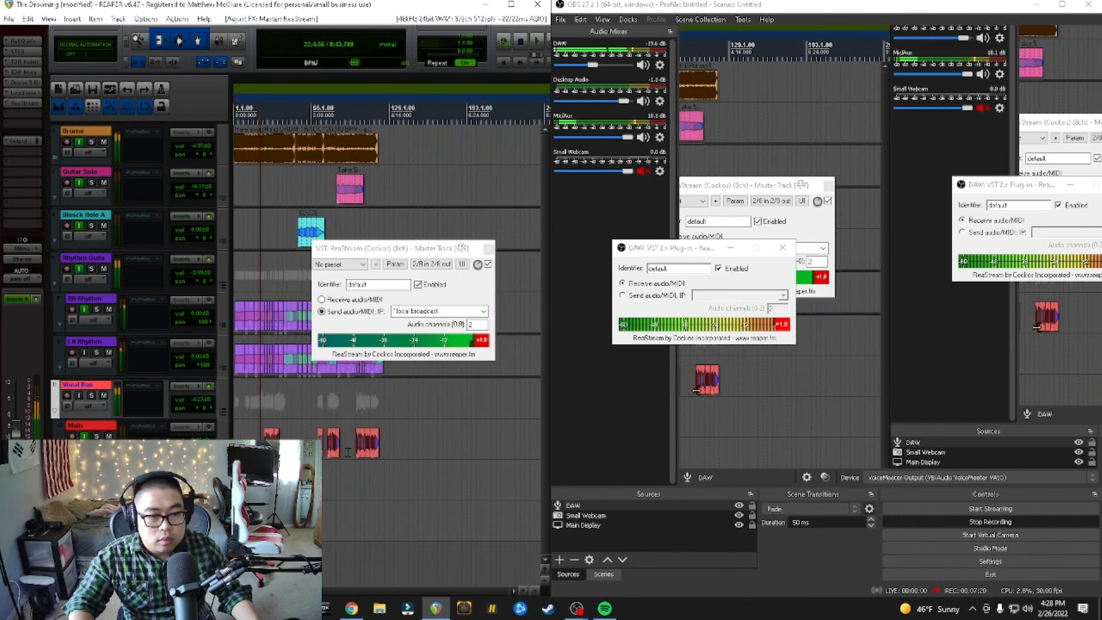
{"action": "left_click", "coordinate": [293, 200]}
{"action": "left_click", "coordinate": [305, 194]}
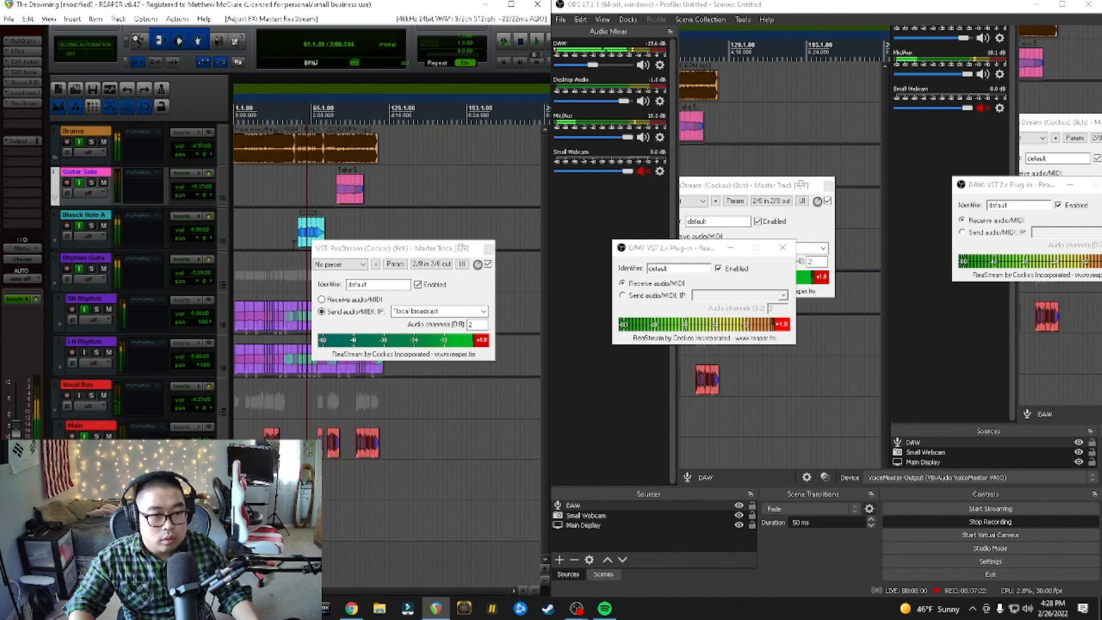
{"action": "left_click", "coordinate": [345, 215]}
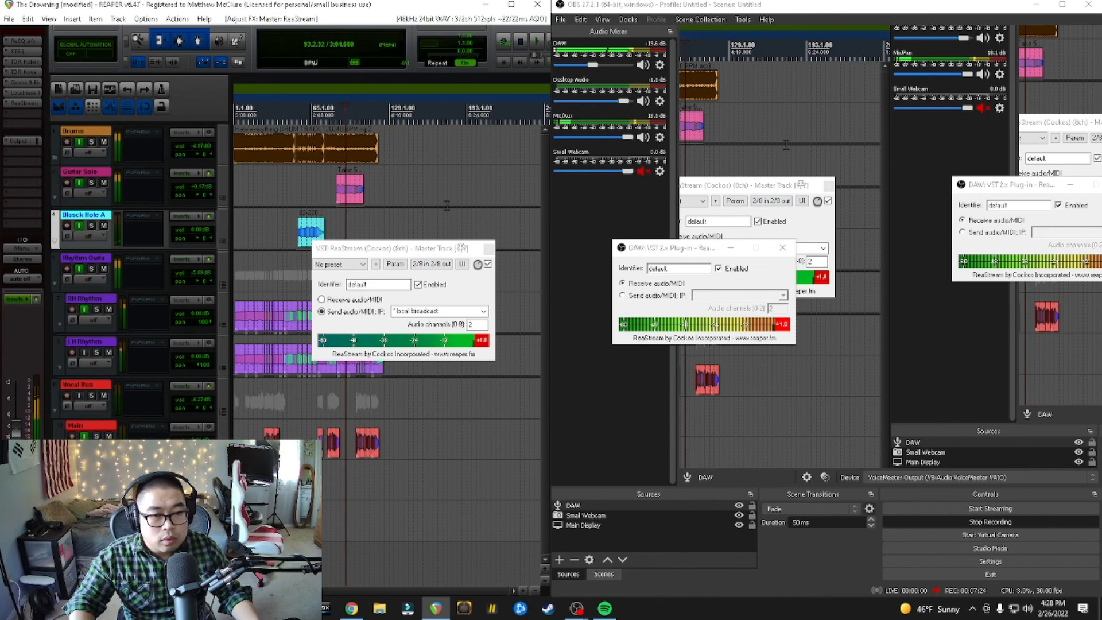